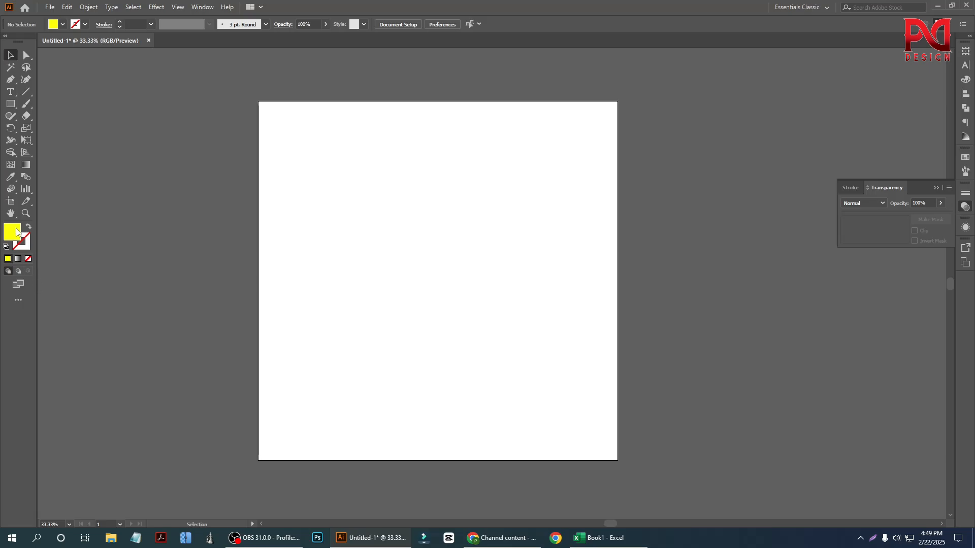
Tear off the graph tools as a floating toolbar and place it near the artboard's upper-left corner.
{"action": "left_click", "coordinate": [11, 190]}
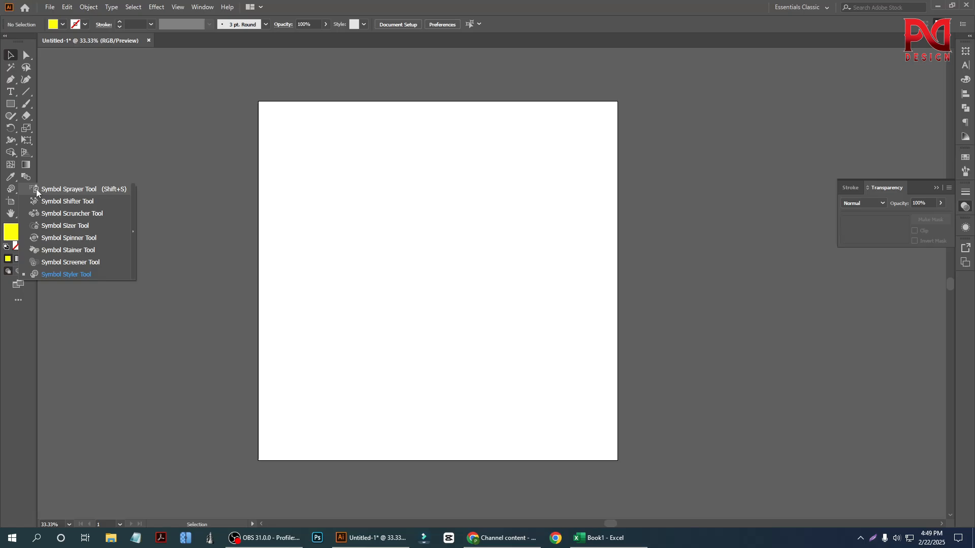
{"action": "left_click", "coordinate": [26, 176]}
{"action": "left_click", "coordinate": [26, 189]}
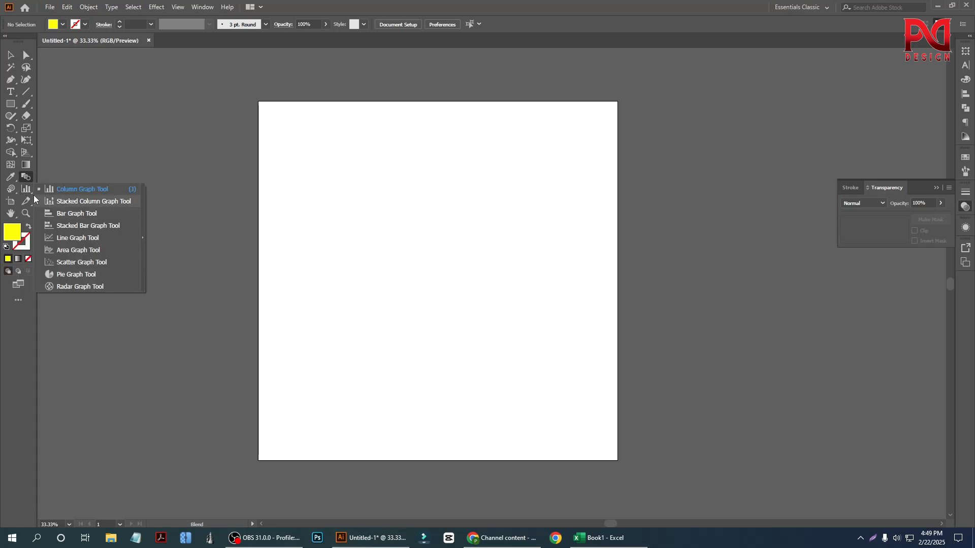
{"action": "left_click", "coordinate": [142, 237]}
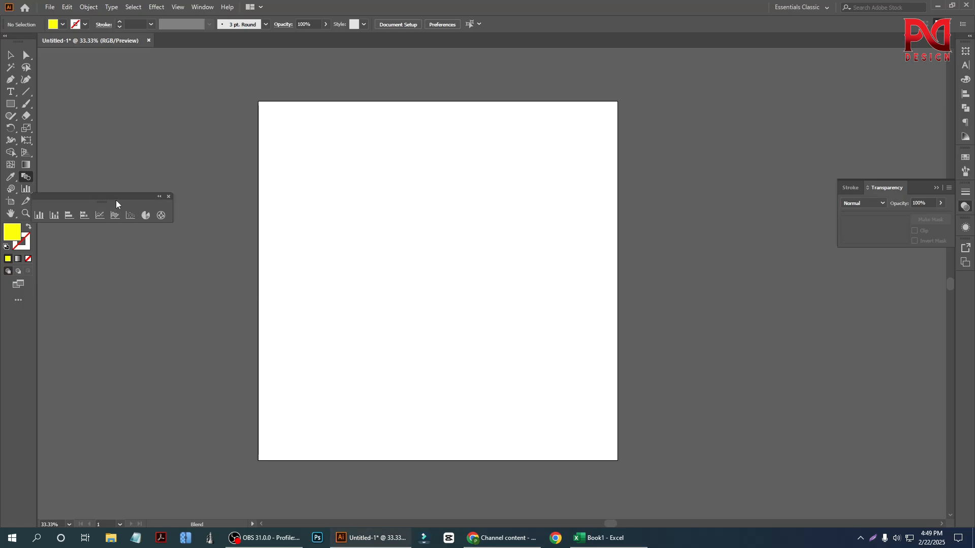
{"action": "left_click_drag", "start_coordinate": [116, 200], "coordinate": [237, 91]}
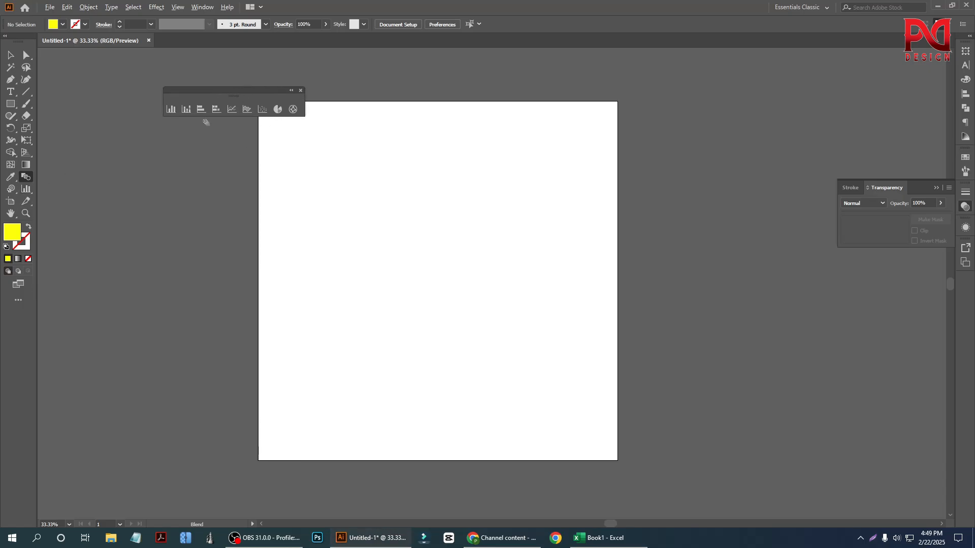
{"action": "scroll", "coordinate": [205, 196], "scroll_direction": "down", "scroll_amount": 1}
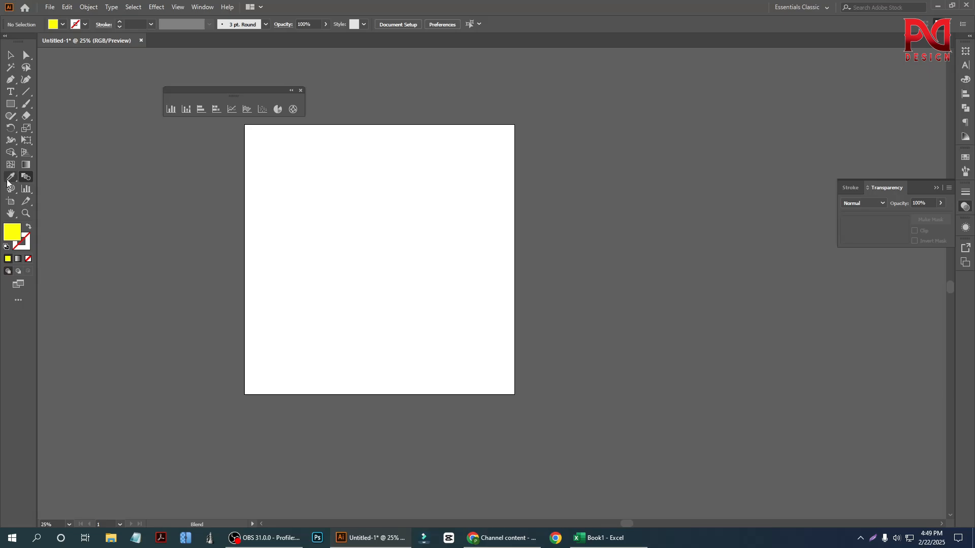
{"action": "left_click", "coordinate": [26, 177]}
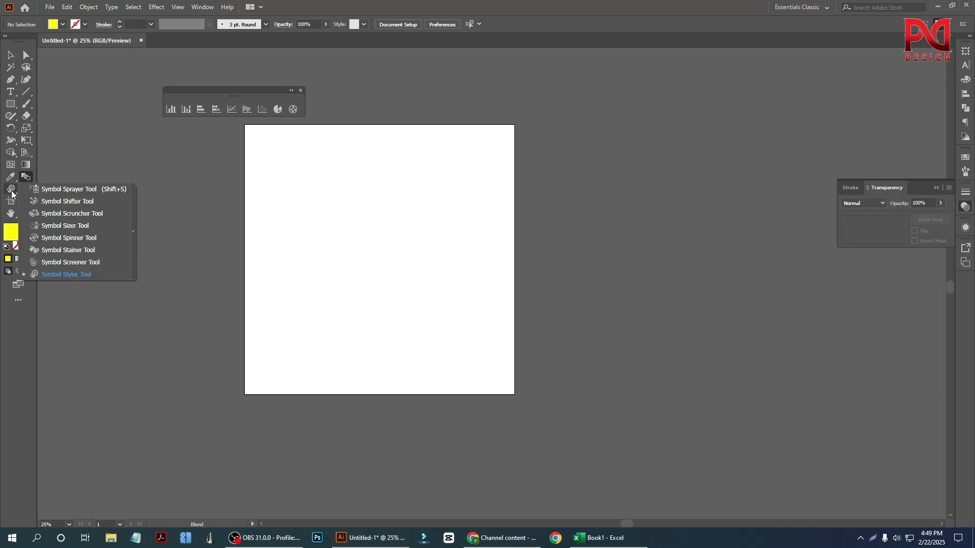
{"action": "left_click", "coordinate": [134, 233]}
{"action": "left_click_drag", "start_coordinate": [90, 196], "coordinate": [137, 167]}
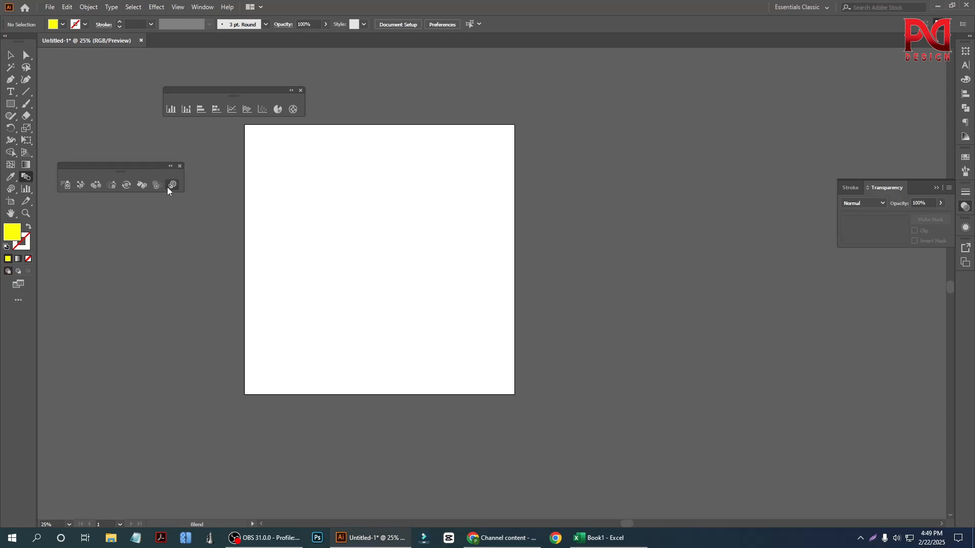
{"action": "left_click", "coordinate": [178, 166]}
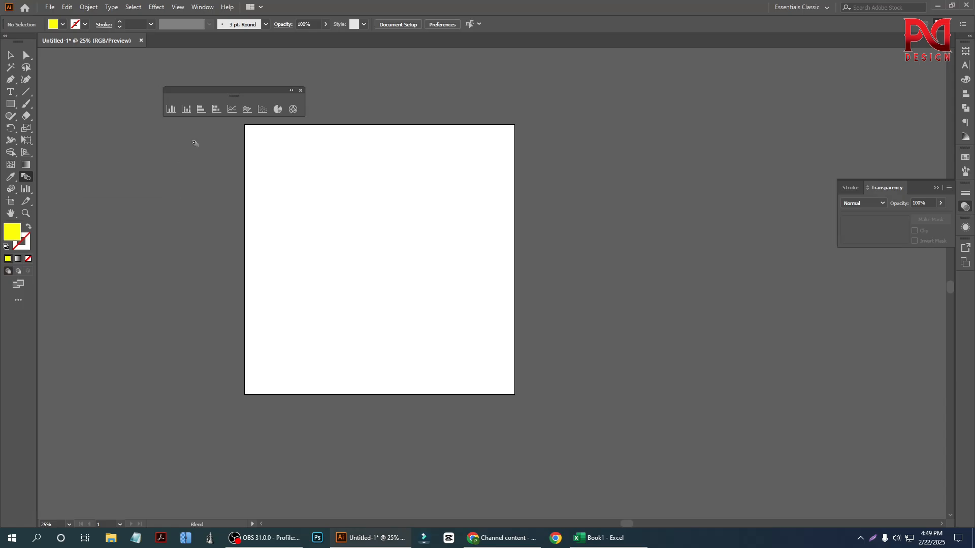
Reposition the floating graph toolbar above the artboard so the artboard is clear.
{"action": "left_click_drag", "start_coordinate": [216, 90], "coordinate": [172, 126]}
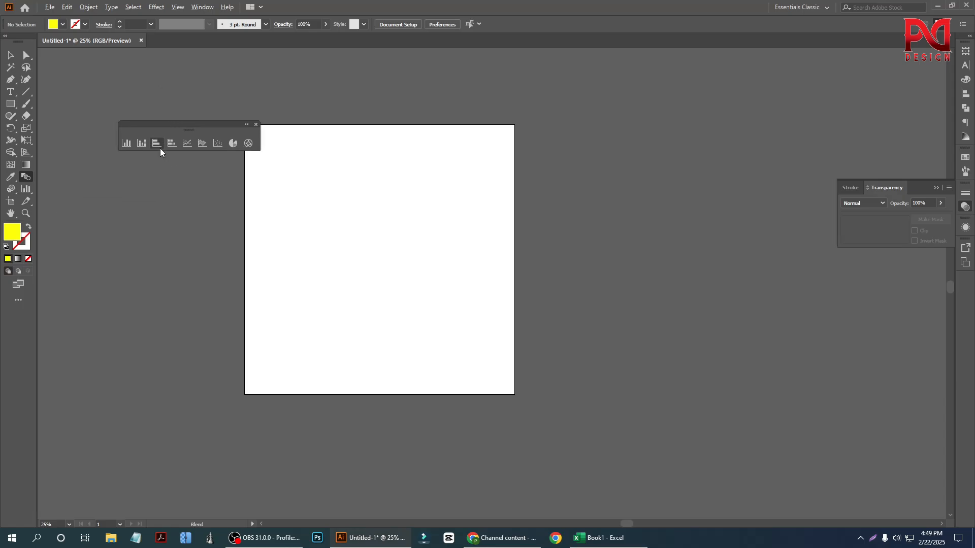
{"action": "scroll", "coordinate": [160, 150], "scroll_direction": "down", "scroll_amount": 1}
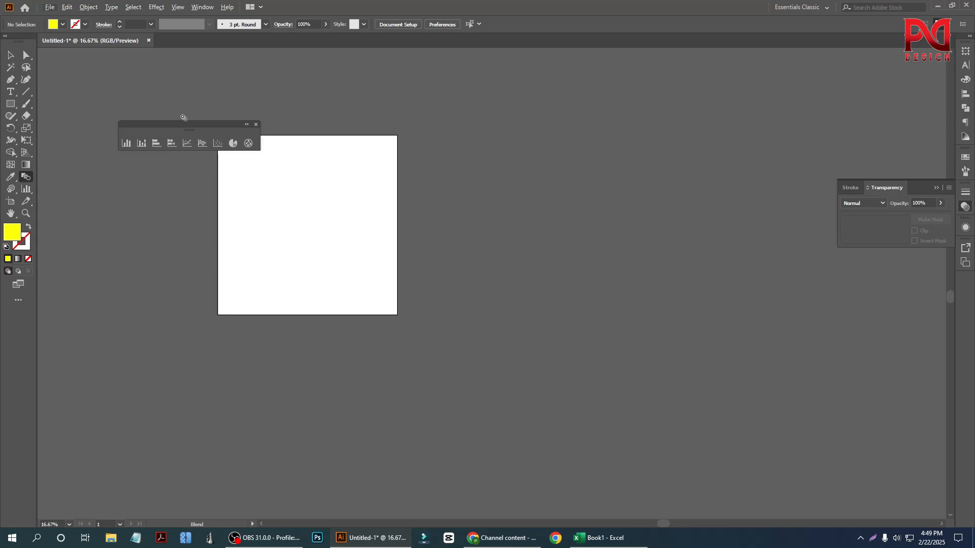
{"action": "left_click_drag", "start_coordinate": [181, 124], "coordinate": [282, 77]}
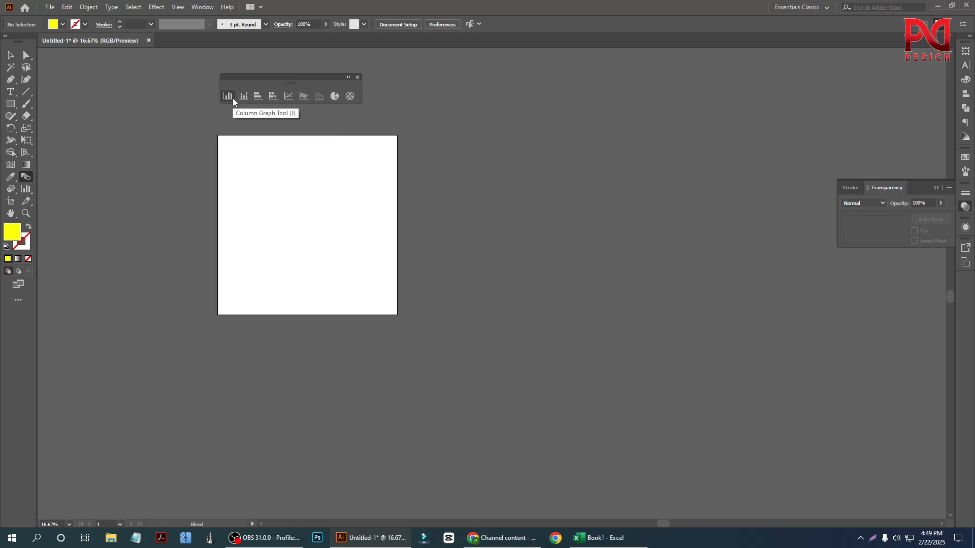
Draw a column graph in the upper middle of the artboard and move its data window beside it.
{"action": "left_click", "coordinate": [232, 98]}
{"action": "scroll", "coordinate": [226, 236], "scroll_direction": "up", "scroll_amount": 1}
{"action": "scroll", "coordinate": [225, 236], "scroll_direction": "up", "scroll_amount": 2}
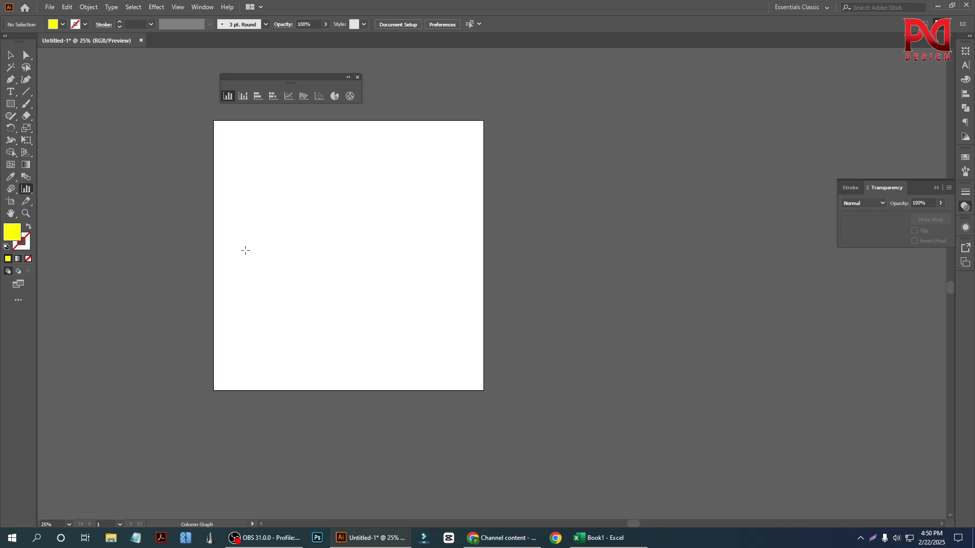
{"action": "scroll", "coordinate": [269, 254], "scroll_direction": "down", "scroll_amount": 1}
{"action": "scroll", "coordinate": [237, 264], "scroll_direction": "up", "scroll_amount": 1}
{"action": "scroll", "coordinate": [241, 265], "scroll_direction": "up", "scroll_amount": 1}
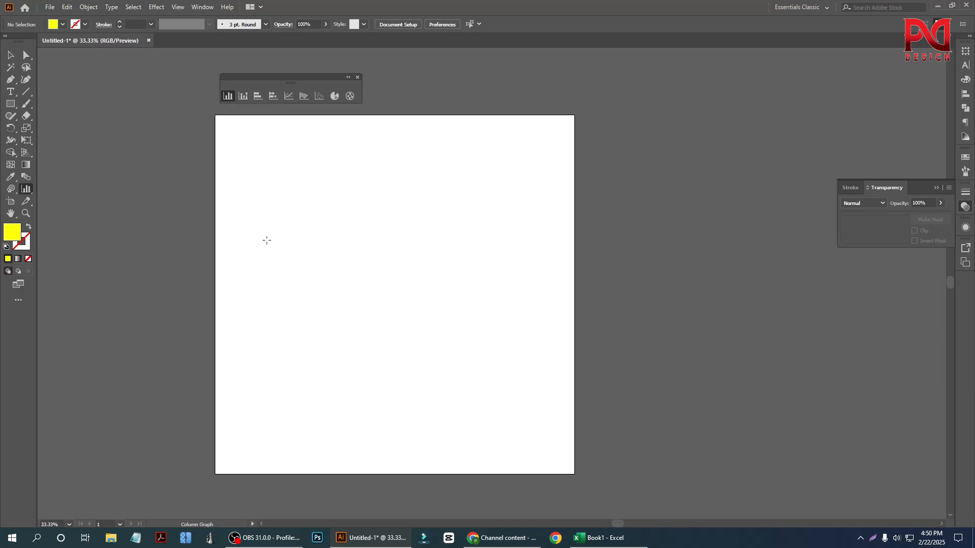
{"action": "scroll", "coordinate": [265, 237], "scroll_direction": "down", "scroll_amount": 1}
{"action": "left_click_drag", "start_coordinate": [271, 163], "coordinate": [494, 353]}
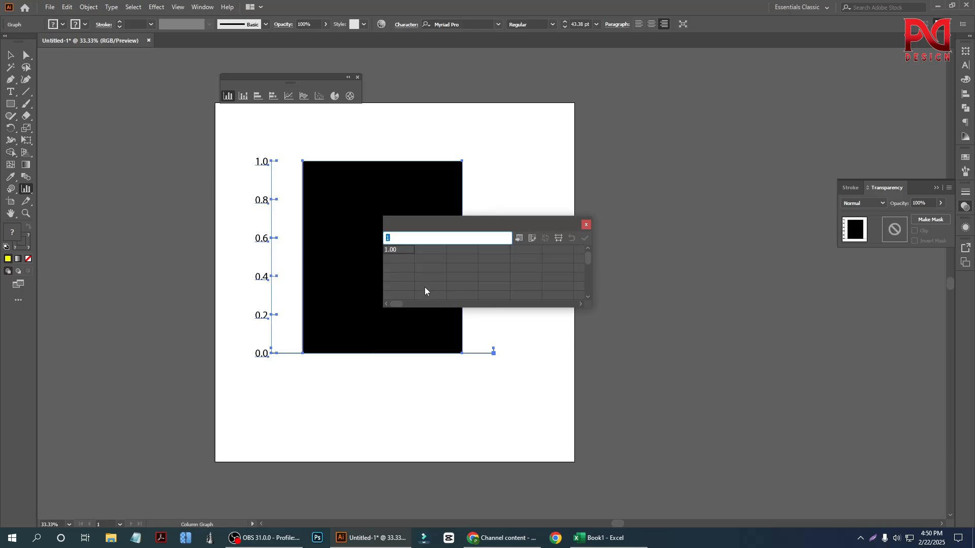
{"action": "left_click_drag", "start_coordinate": [460, 226], "coordinate": [622, 195]}
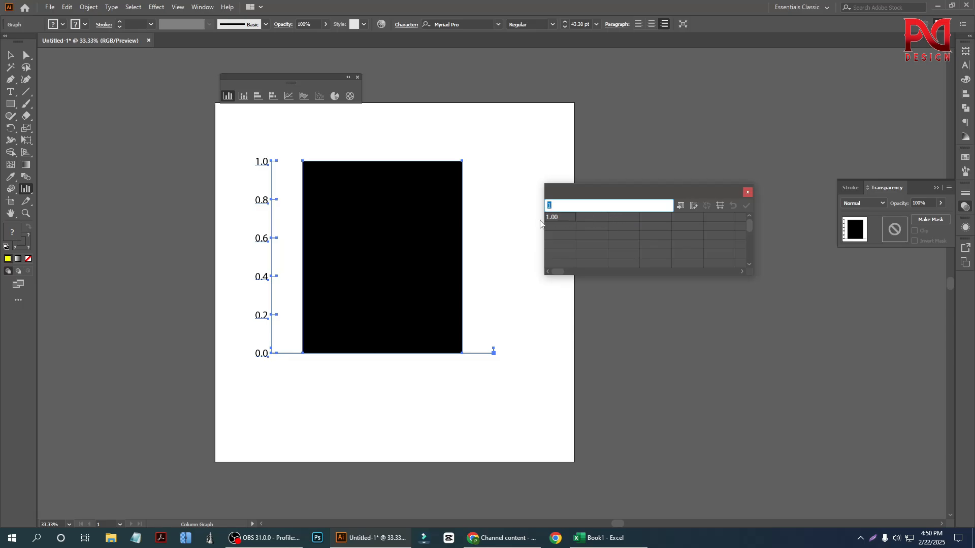
Enter 2 and 3 in the second and third cells of the graph data's first row.
{"action": "left_click", "coordinate": [588, 219]}
{"action": "type", "text": "2"}
{"action": "left_click", "coordinate": [588, 219]}
{"action": "left_click", "coordinate": [618, 219]}
{"action": "type", "text": "3"}
{"action": "key", "text": "Return"}
Switch to Excel and copy the City, Expense, Sales and Profit table in cells A1 to D4.
{"action": "left_click", "coordinate": [599, 538]}
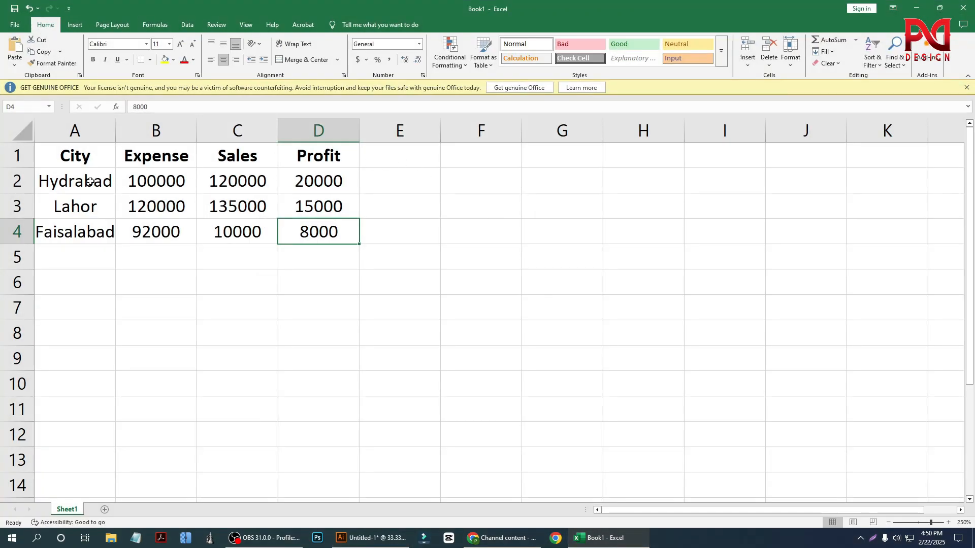
{"action": "left_click", "coordinate": [89, 181]}
{"action": "left_click", "coordinate": [76, 163]}
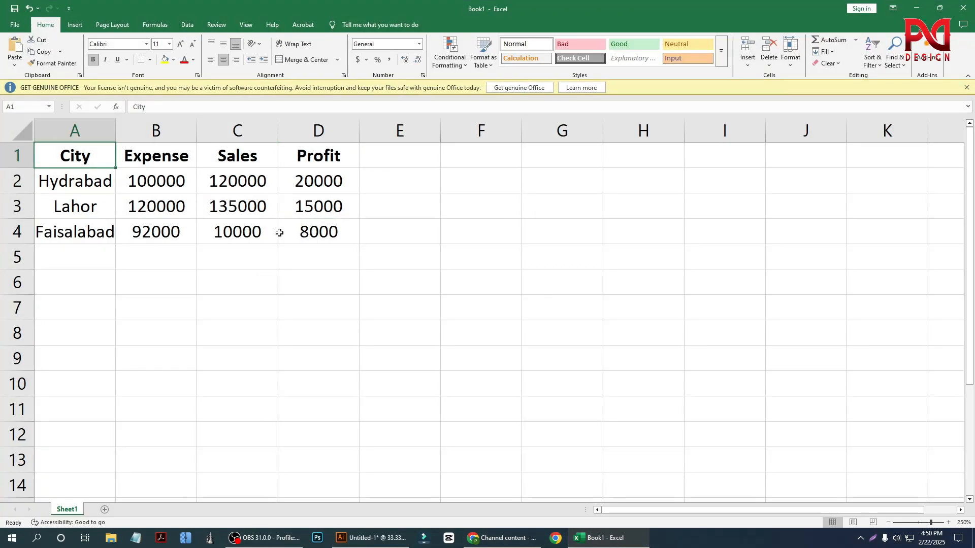
{"action": "left_click", "coordinate": [313, 236], "text": "shift"}
{"action": "key", "text": "ctrl+c"}
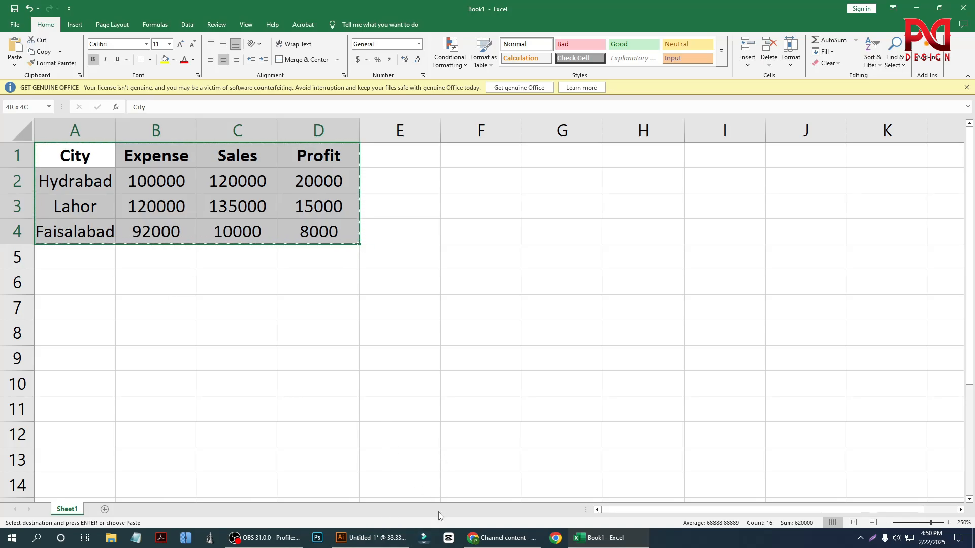
Switch back to Illustrator and paste the copied table into the graph data below the value 3.
{"action": "left_click", "coordinate": [370, 538]}
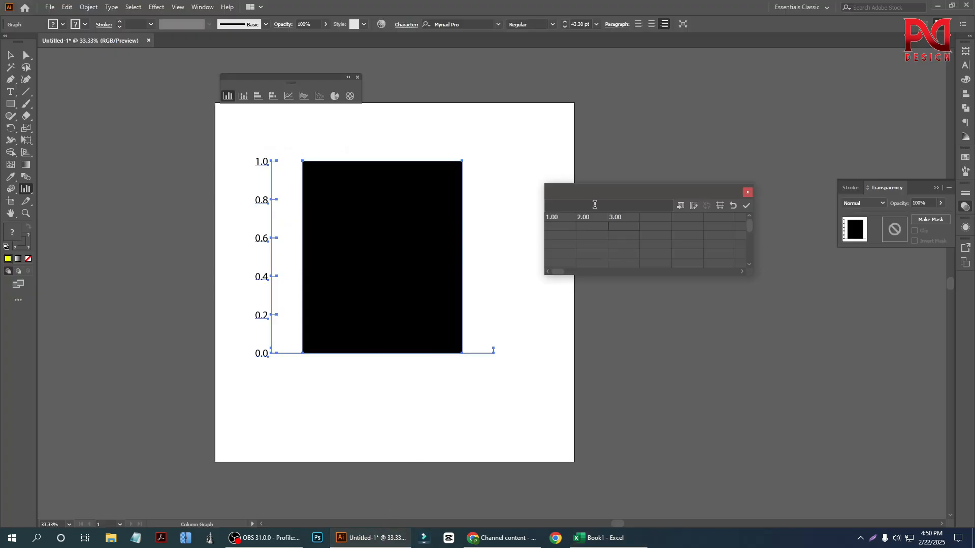
{"action": "left_click", "coordinate": [592, 203]}
{"action": "key", "text": "ctrl+v"}
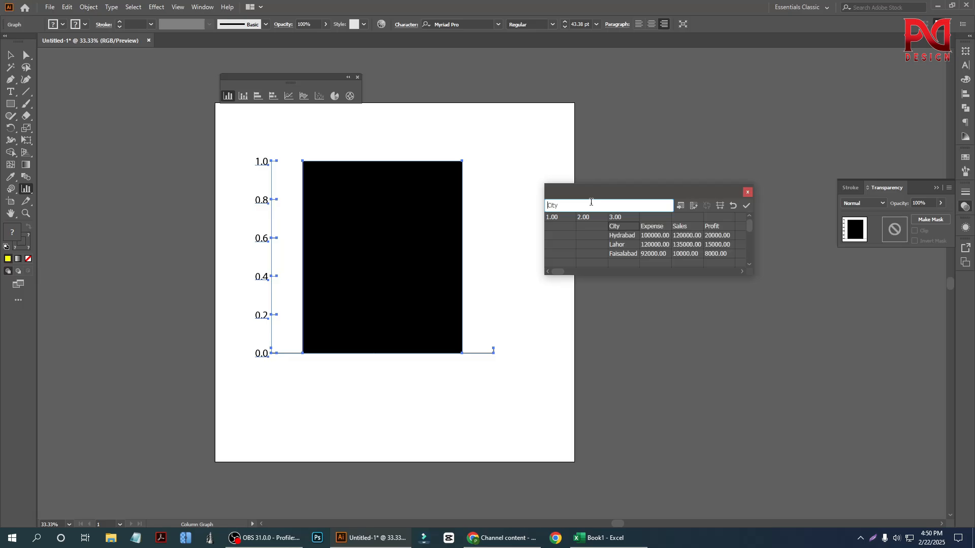
Clear the 1, 2, 3 and Hydrabad cells, and close the graph data window without saving the changes.
{"action": "left_click", "coordinate": [562, 218]}
{"action": "key", "text": "Delete"}
{"action": "left_click", "coordinate": [587, 218]}
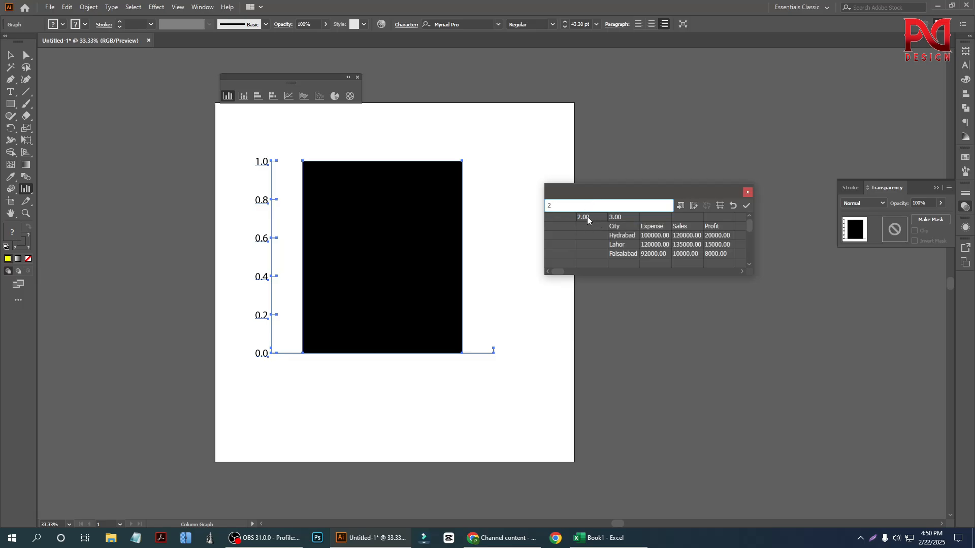
{"action": "left_click", "coordinate": [615, 218]}
{"action": "key", "text": "Delete"}
{"action": "left_click", "coordinate": [619, 236]}
{"action": "key", "text": "Delete"}
{"action": "left_click", "coordinate": [623, 228]}
{"action": "left_click", "coordinate": [748, 193]}
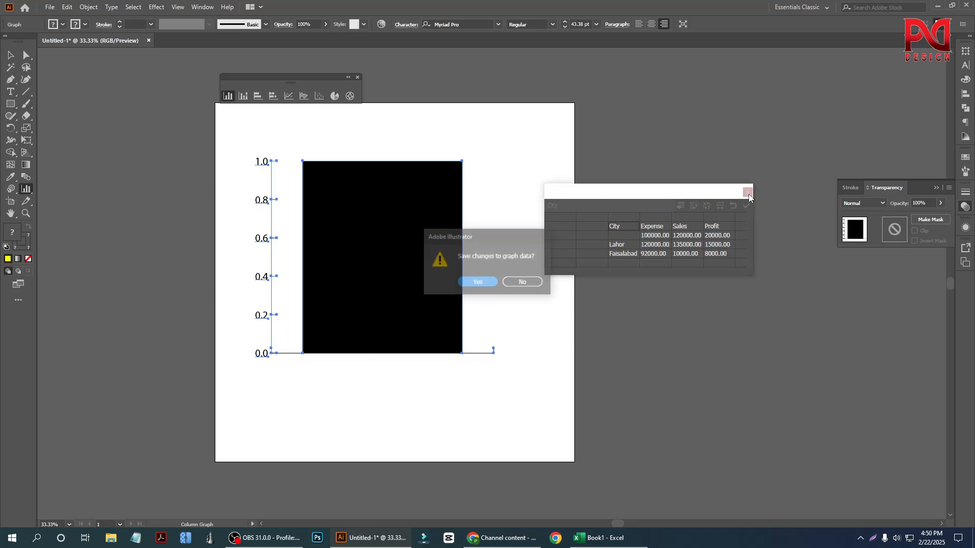
{"action": "left_click", "coordinate": [518, 283]}
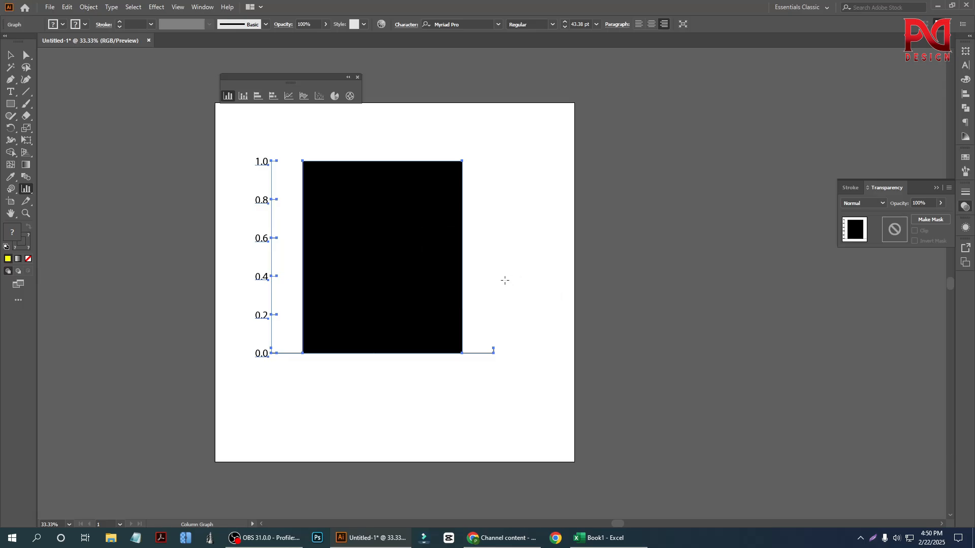
Dismiss the graph type options unchanged and delete the column graph from the artboard.
{"action": "double_click", "coordinate": [229, 96]}
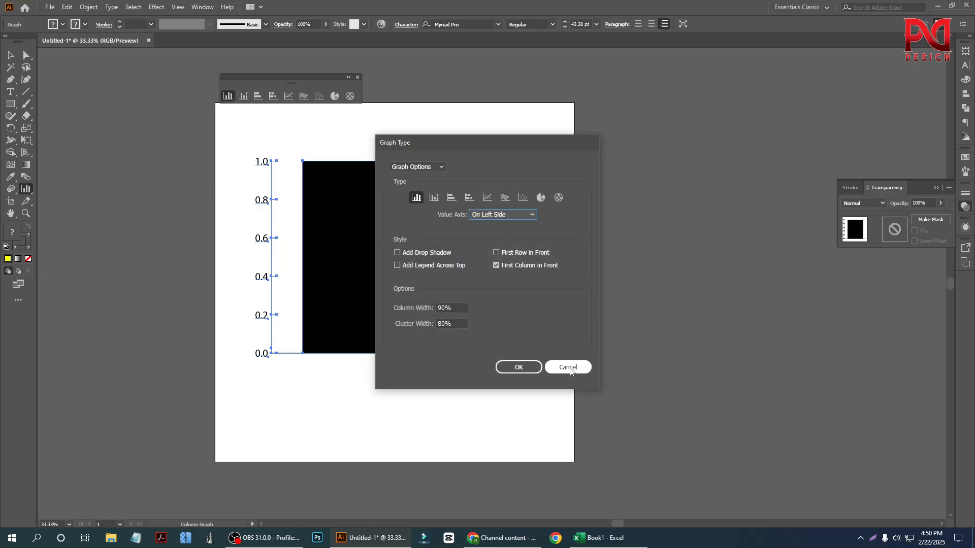
{"action": "left_click", "coordinate": [568, 367]}
{"action": "left_click", "coordinate": [11, 55]}
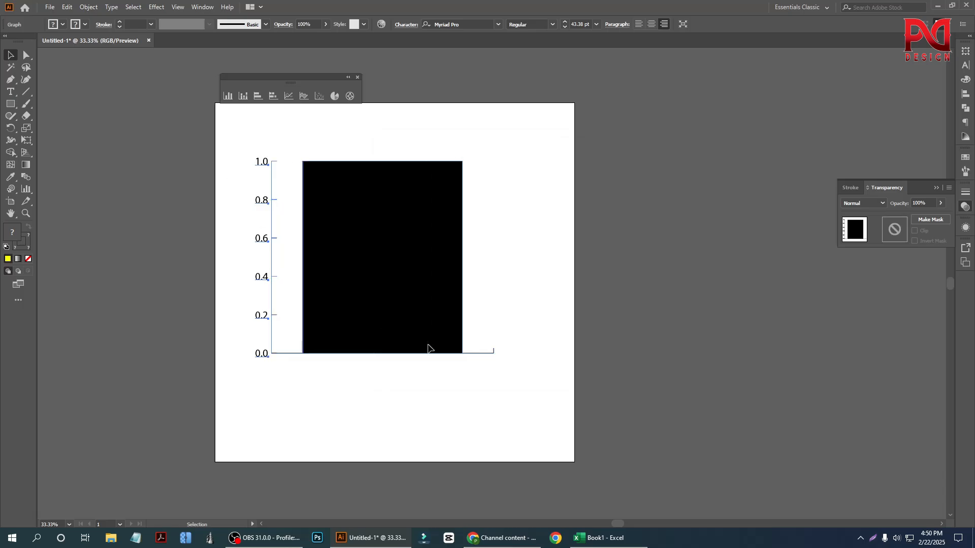
{"action": "key", "text": "Delete"}
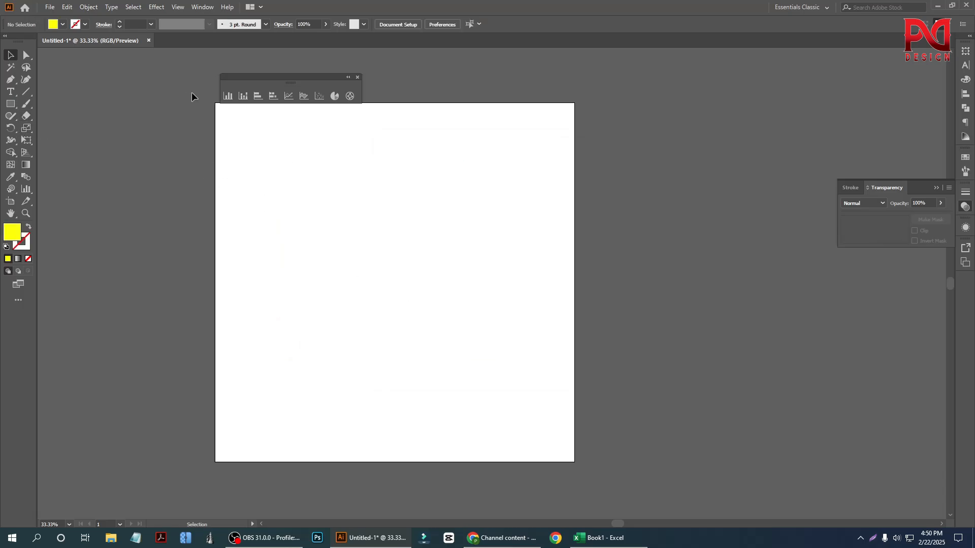
Draw a new column graph in the upper middle of the empty artboard.
{"action": "left_click", "coordinate": [228, 95]}
{"action": "left_click_drag", "start_coordinate": [265, 165], "coordinate": [477, 347]}
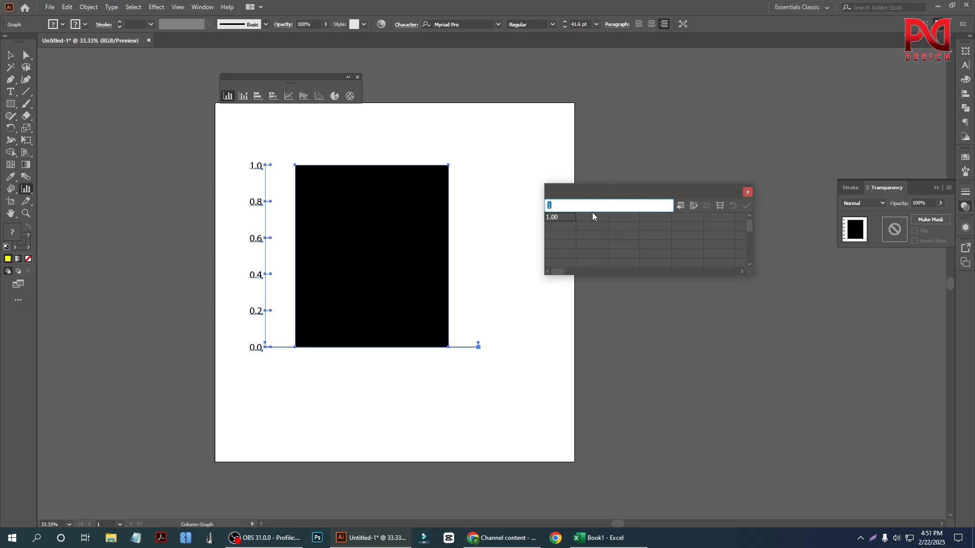
Check the copied range in Excel, return to Illustrator and paste the table into the graph data from the first cell.
{"action": "left_click", "coordinate": [599, 538]}
{"action": "right_click", "coordinate": [599, 538]}
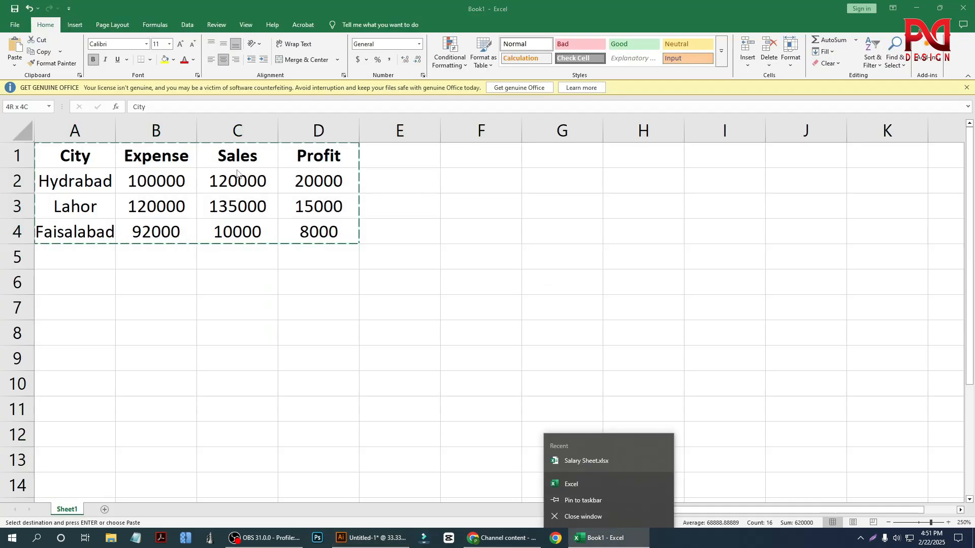
{"action": "left_click", "coordinate": [82, 169]}
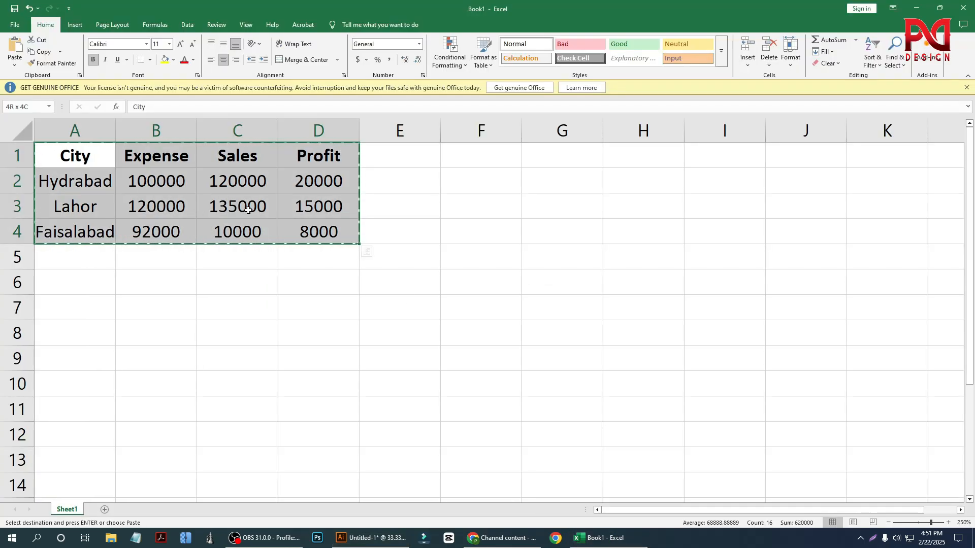
{"action": "left_click", "coordinate": [371, 538]}
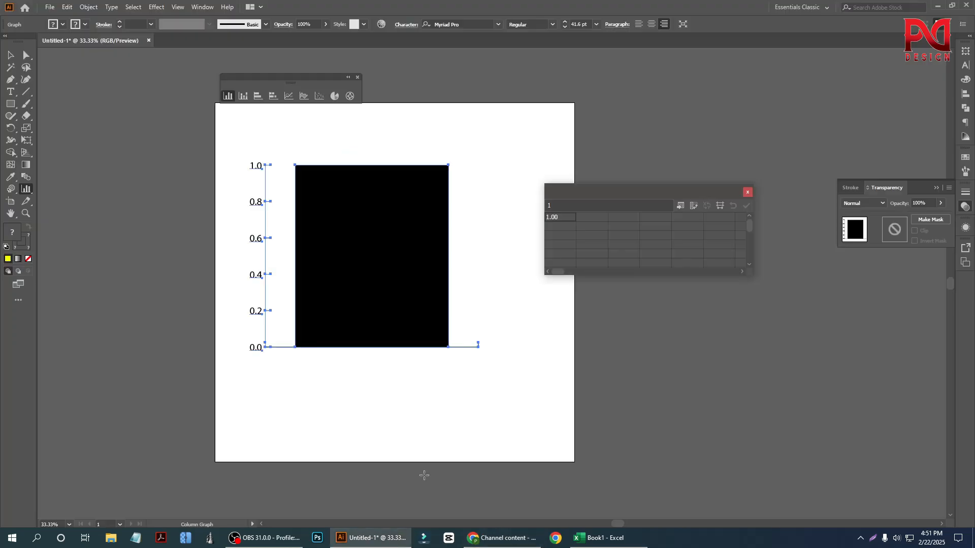
{"action": "left_click", "coordinate": [569, 205]}
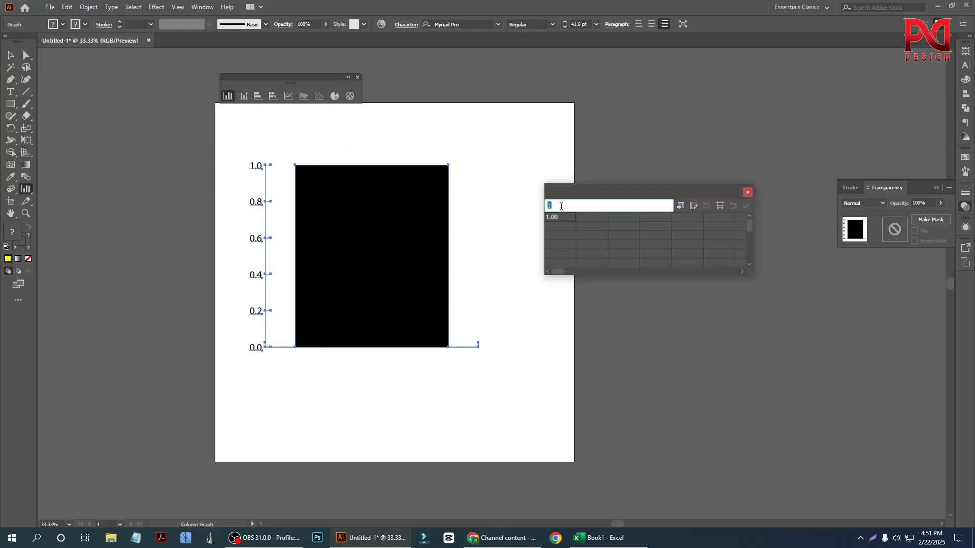
{"action": "key", "text": "ctrl+v"}
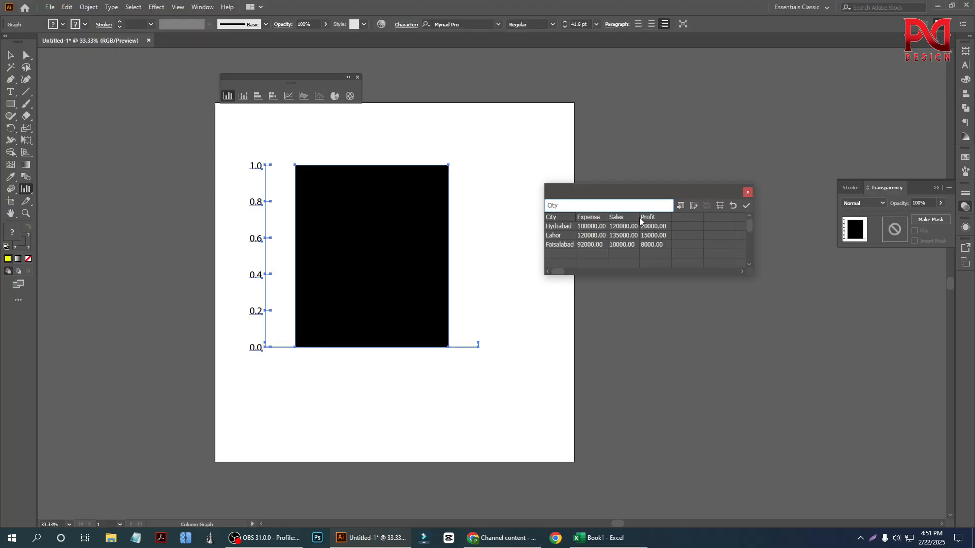
{"action": "key", "text": "Return"}
Move the graph data window slightly away from the artboard and apply the pasted table to the column graph.
{"action": "left_click_drag", "start_coordinate": [627, 198], "coordinate": [647, 207]}
{"action": "left_click", "coordinate": [701, 214]}
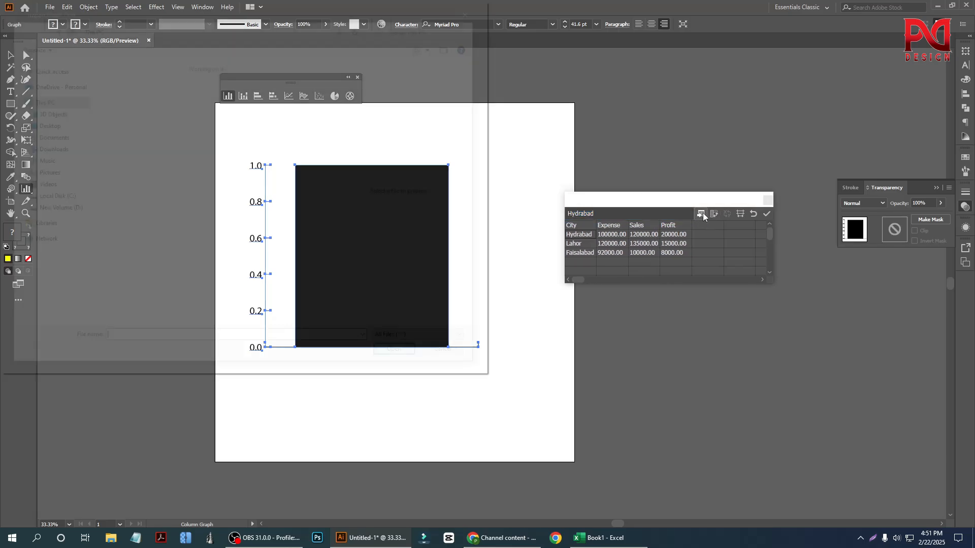
{"action": "left_click", "coordinate": [478, 7]}
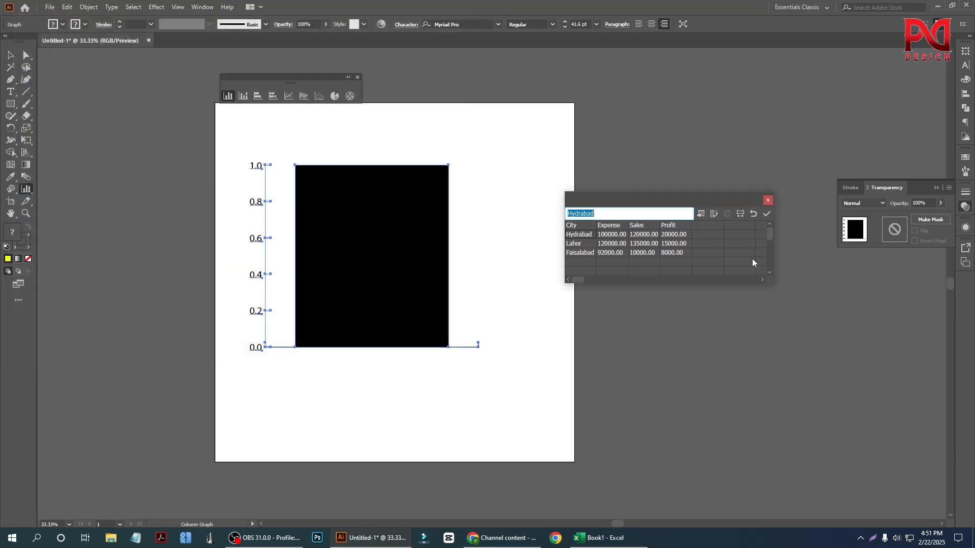
{"action": "left_click", "coordinate": [768, 215]}
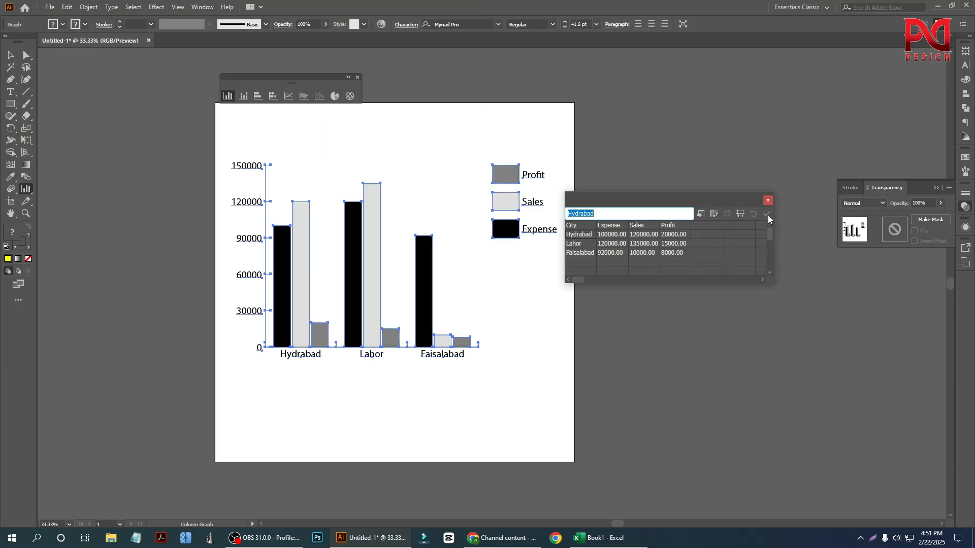
Deselect the column graph, move the graph data window farther from the artboard and shift the graph slightly to the right.
{"action": "left_click", "coordinate": [9, 55]}
{"action": "left_click", "coordinate": [135, 180]}
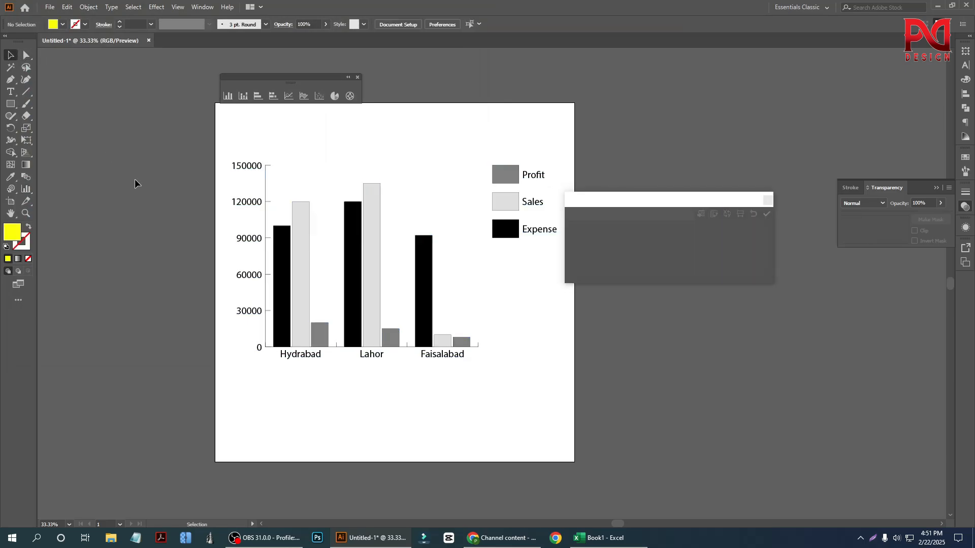
{"action": "left_click_drag", "start_coordinate": [624, 205], "coordinate": [681, 188]}
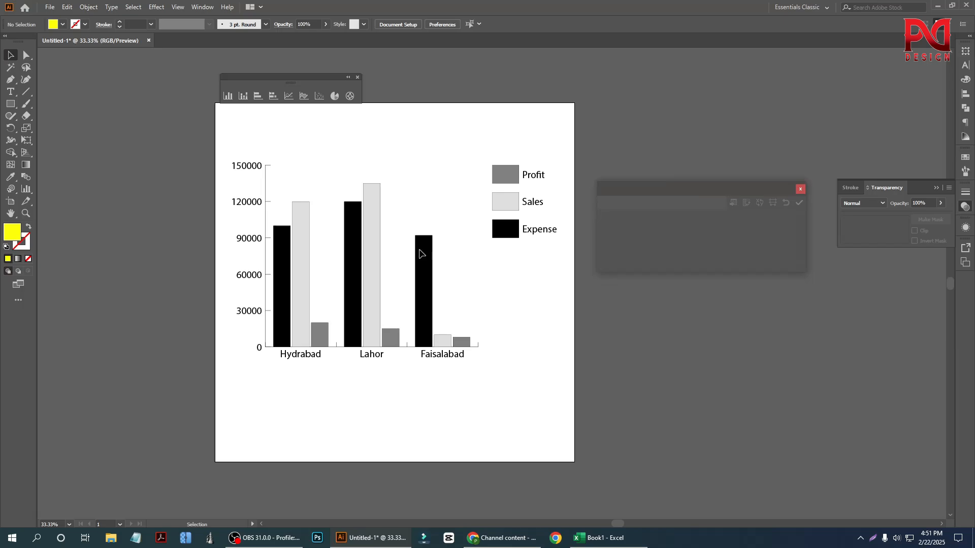
{"action": "left_click", "coordinate": [357, 235]}
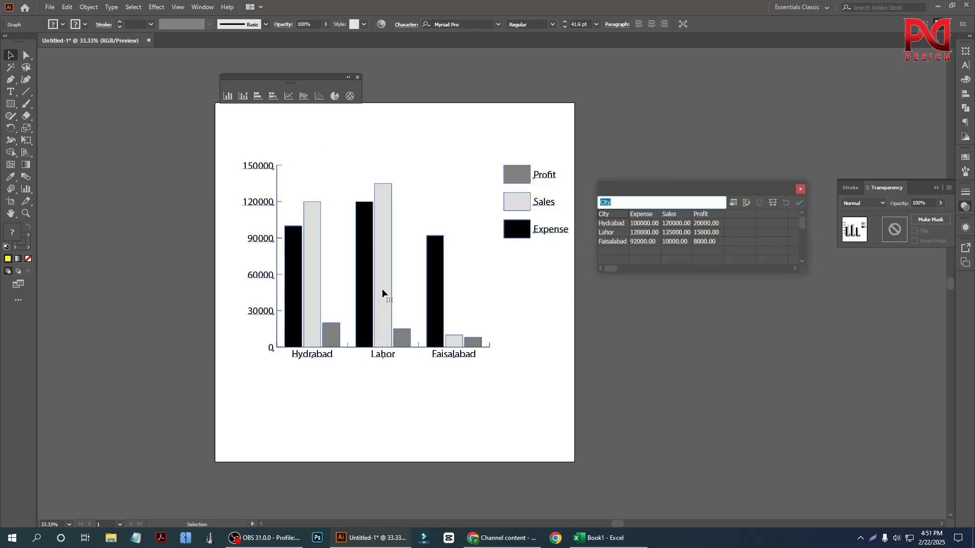
{"action": "left_click", "coordinate": [527, 323]}
{"action": "scroll", "coordinate": [324, 318], "scroll_direction": "up", "scroll_amount": 1}
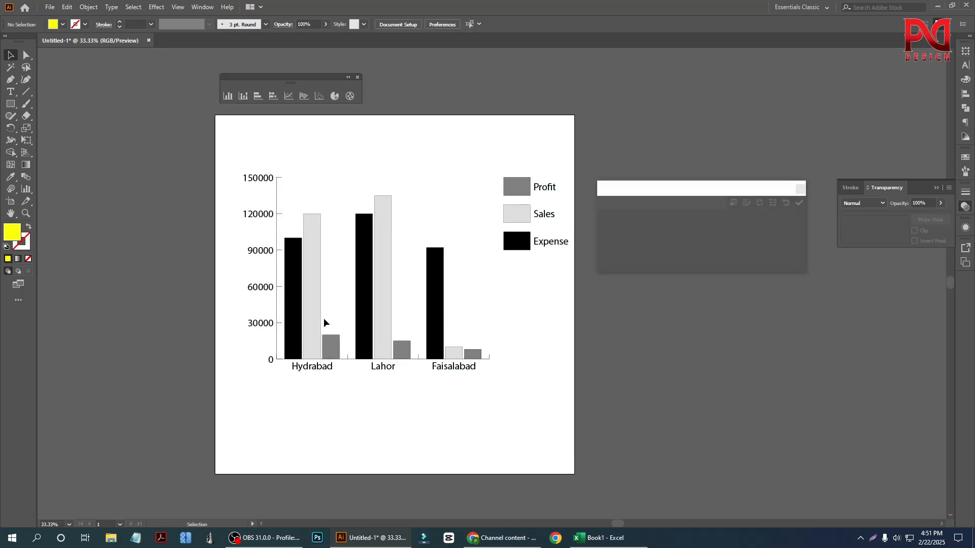
{"action": "scroll", "coordinate": [376, 248], "scroll_direction": "down", "scroll_amount": 2}
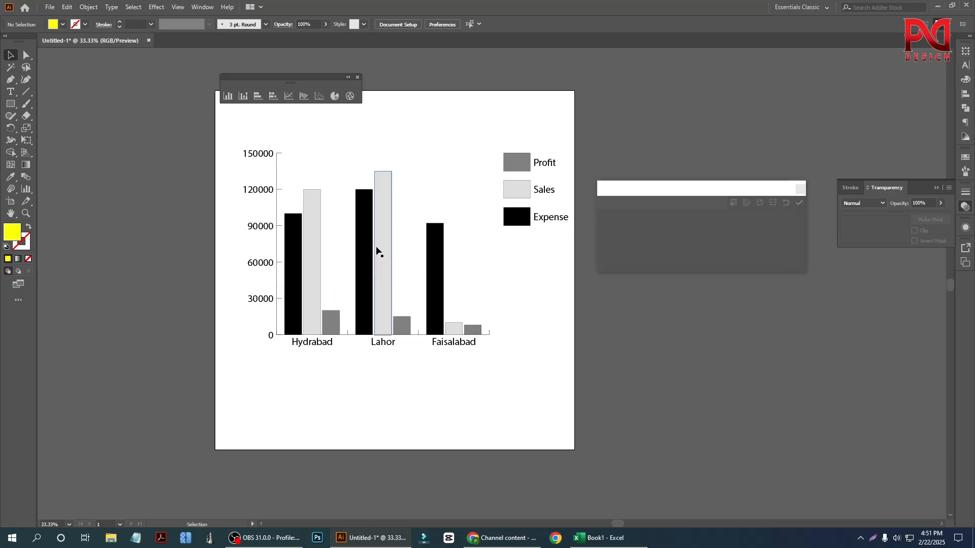
{"action": "scroll", "coordinate": [330, 248], "scroll_direction": "up", "scroll_amount": 3}
{"action": "left_click", "coordinate": [268, 232]}
{"action": "left_click", "coordinate": [170, 196]}
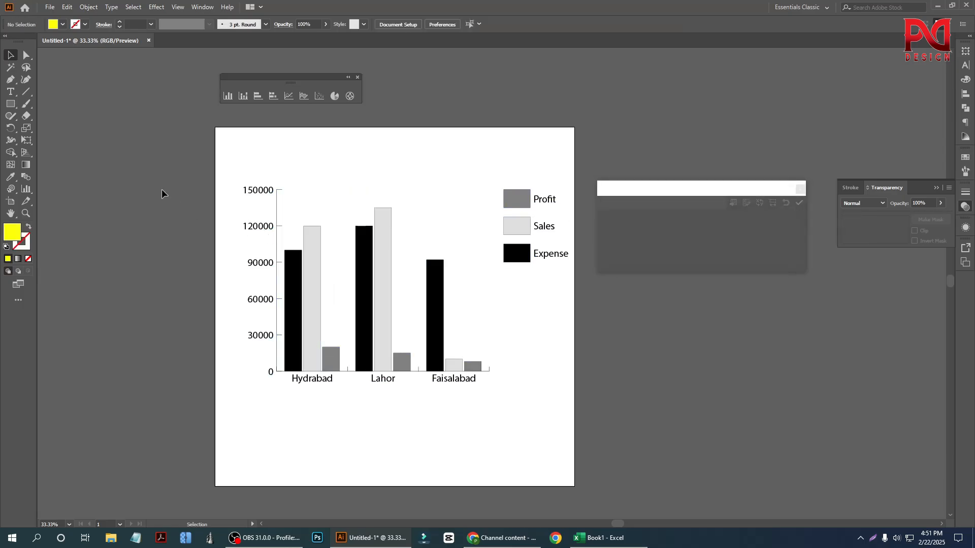
Change the second-highest value axis label of the graph to 13000 and deselect the text.
{"action": "left_click_drag", "start_coordinate": [27, 55], "coordinate": [46, 51]}
{"action": "scroll", "coordinate": [360, 376], "scroll_direction": "down", "scroll_amount": 1}
{"action": "scroll", "coordinate": [298, 311], "scroll_direction": "up", "scroll_amount": 3}
{"action": "scroll", "coordinate": [272, 266], "scroll_direction": "up", "scroll_amount": 1}
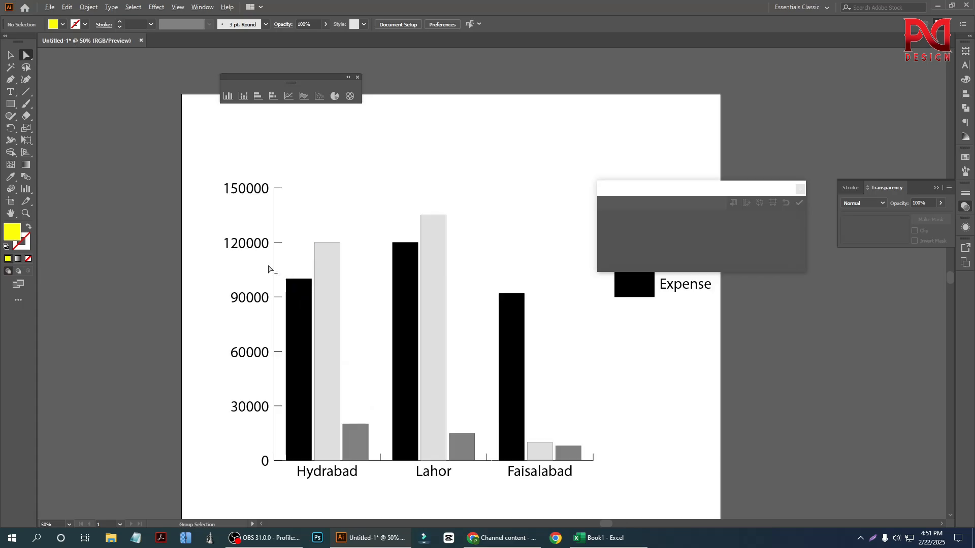
{"action": "double_click", "coordinate": [245, 244]}
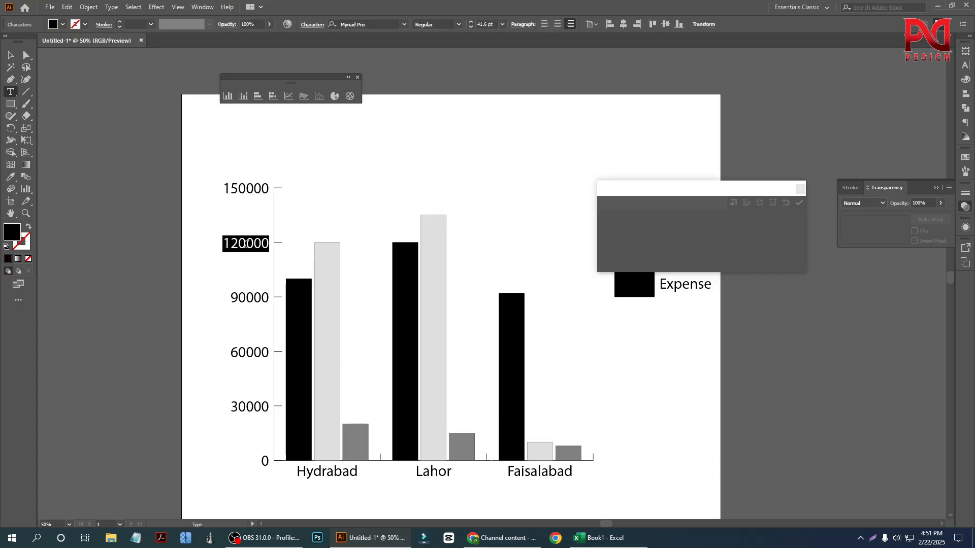
{"action": "type", "text": "130000"}
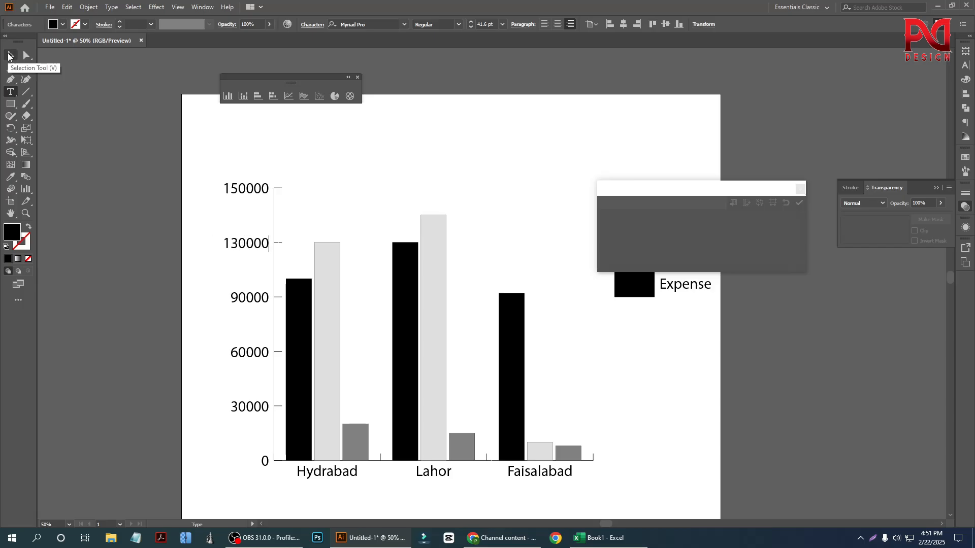
{"action": "key", "text": "BackSpace"}
{"action": "left_click", "coordinate": [11, 55]}
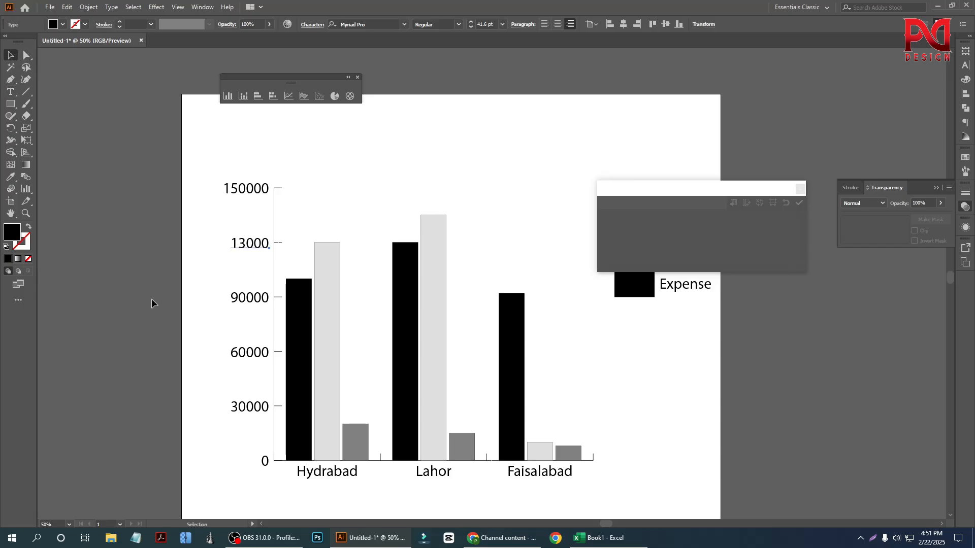
{"action": "left_click", "coordinate": [152, 302]}
{"action": "key", "text": "ctrl+minus"}
Fill only Hydrabad's Sales column with red from the swatches.
{"action": "left_click", "coordinate": [26, 55]}
{"action": "scroll", "coordinate": [383, 285], "scroll_direction": "down", "scroll_amount": 1}
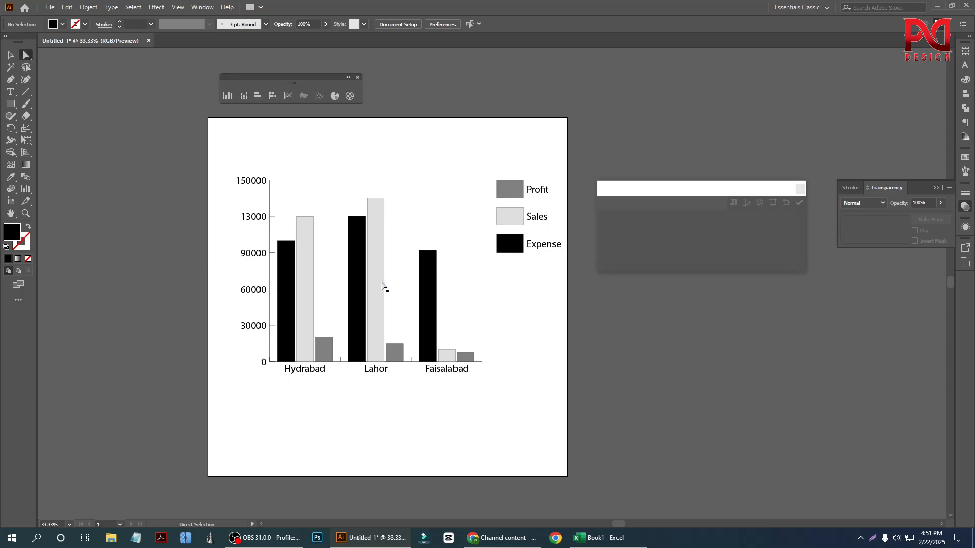
{"action": "scroll", "coordinate": [498, 300], "scroll_direction": "up", "scroll_amount": 1}
{"action": "left_click", "coordinate": [219, 268]}
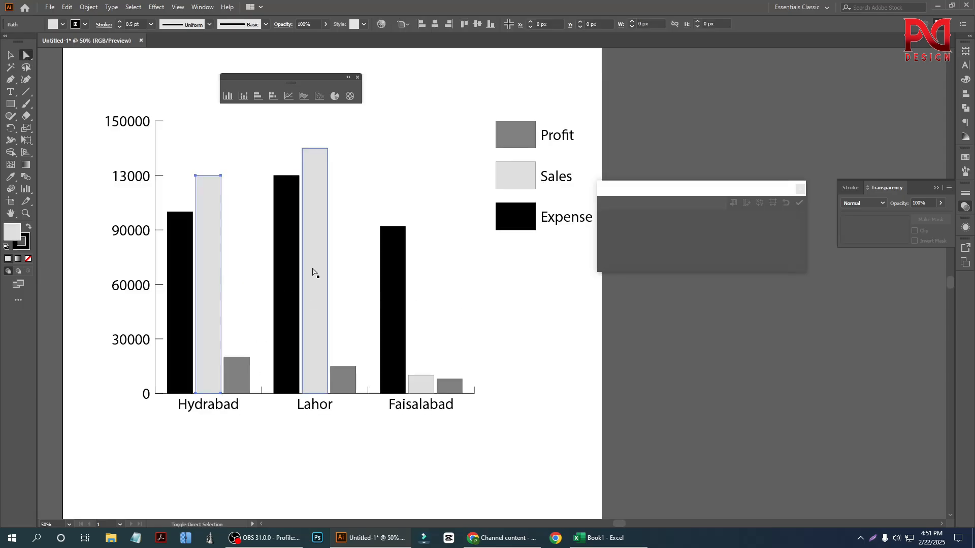
{"action": "left_click", "coordinate": [429, 237]}
{"action": "left_click", "coordinate": [219, 253]}
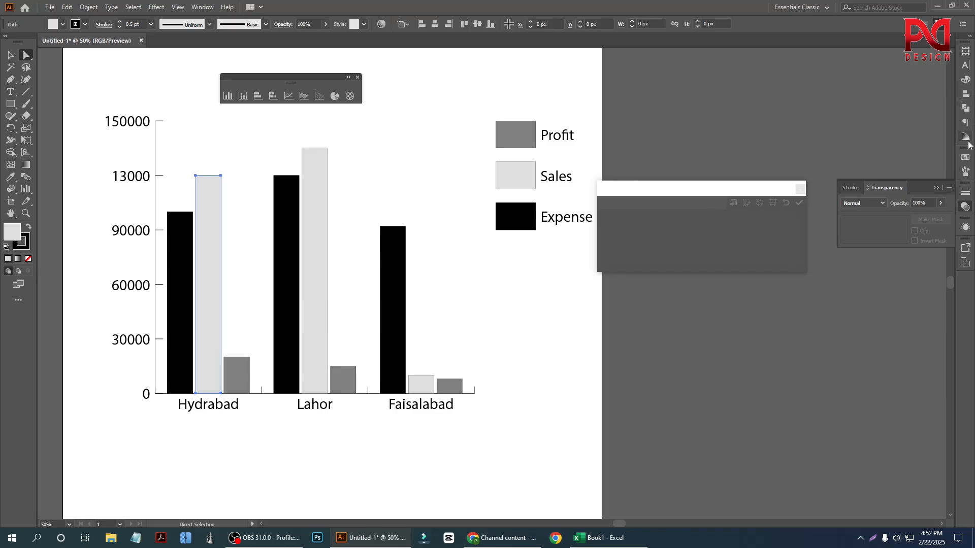
{"action": "left_click", "coordinate": [965, 157]}
{"action": "left_click", "coordinate": [873, 185]}
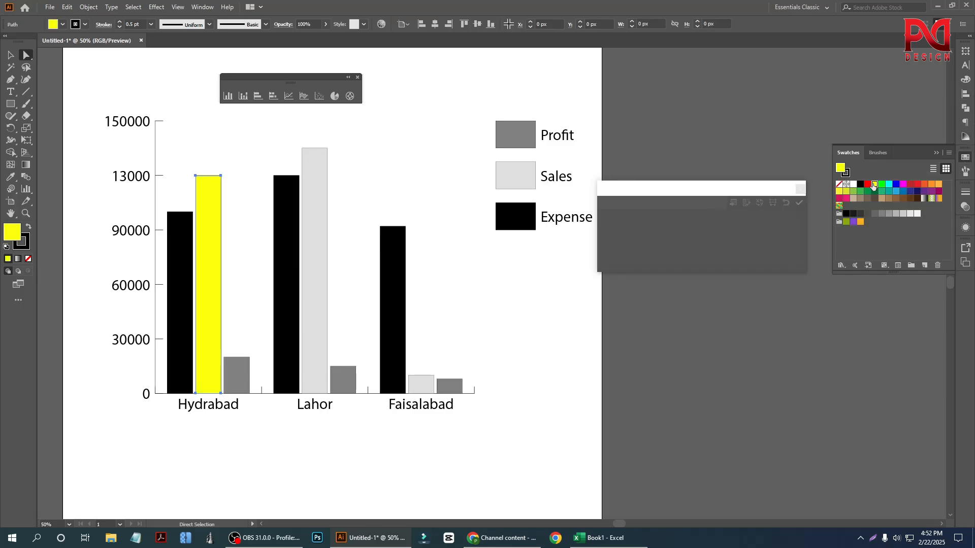
{"action": "left_click", "coordinate": [868, 185]}
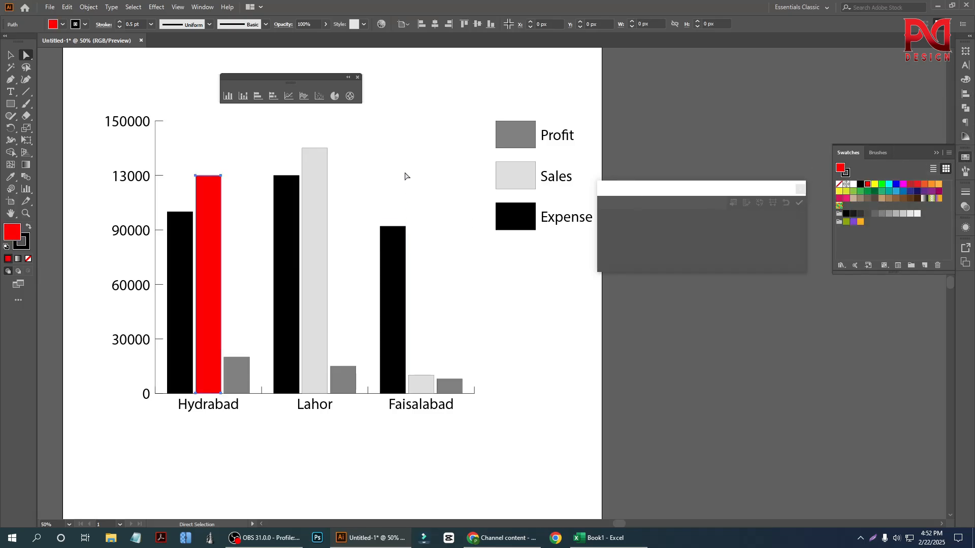
Fill Lahor's Sales column and the Sales legend box with the same red.
{"action": "left_click", "coordinate": [316, 175]}
{"action": "left_click", "coordinate": [498, 175], "text": "shift"}
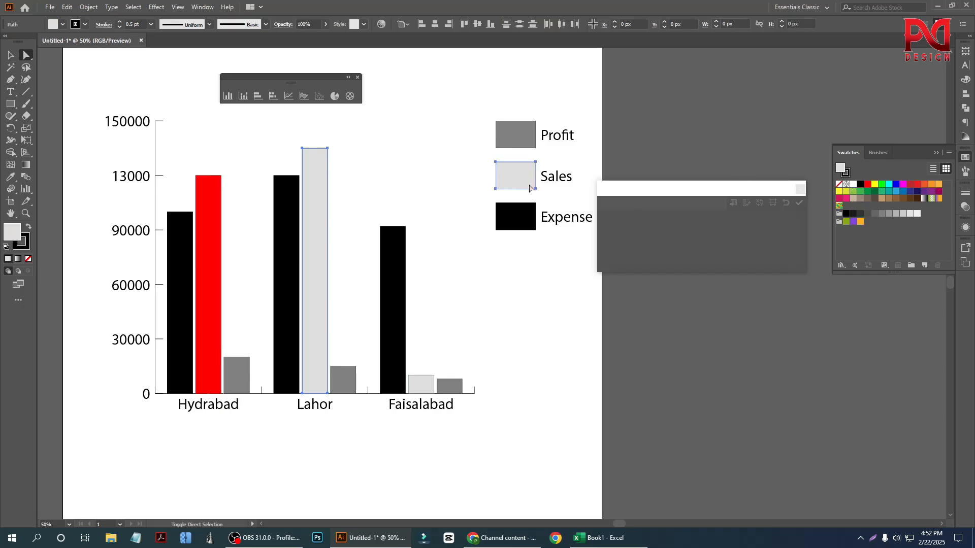
{"action": "left_click", "coordinate": [868, 184]}
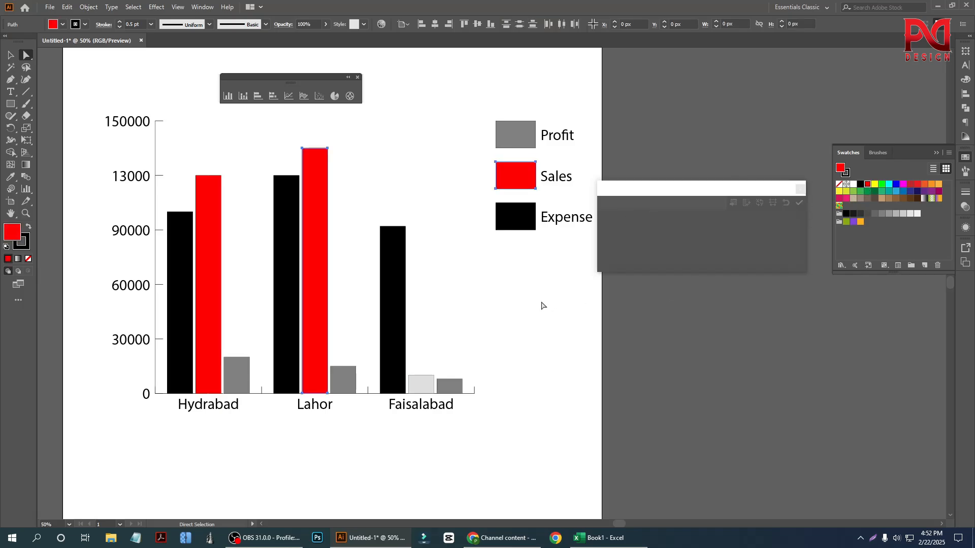
{"action": "left_click", "coordinate": [541, 305]}
Fill the Expense columns of all three cities and the Expense legend box with bright blue, trying dark blue and cyan first.
{"action": "left_click", "coordinate": [185, 274]}
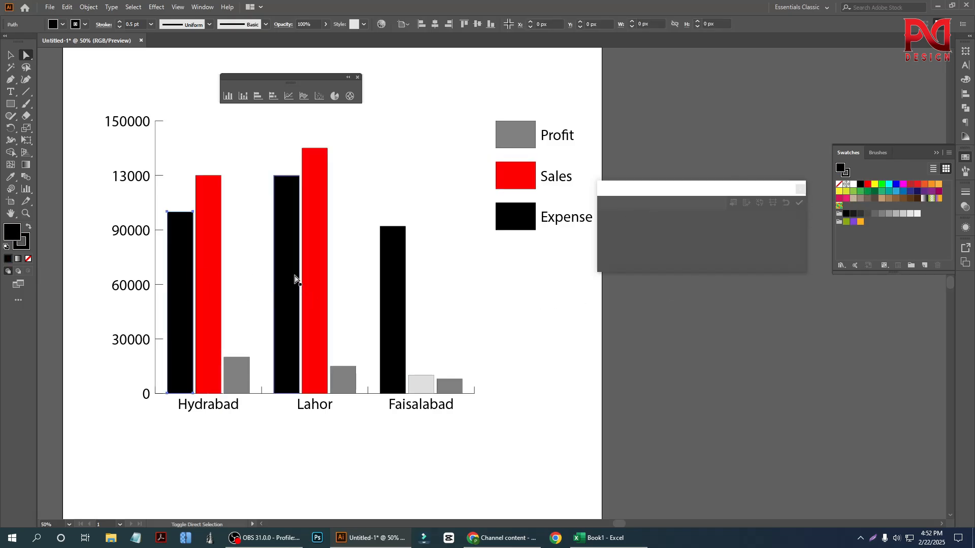
{"action": "left_click", "coordinate": [293, 276], "text": "shift"}
{"action": "left_click", "coordinate": [390, 287], "text": "shift"}
{"action": "left_click", "coordinate": [522, 217], "text": "shift"}
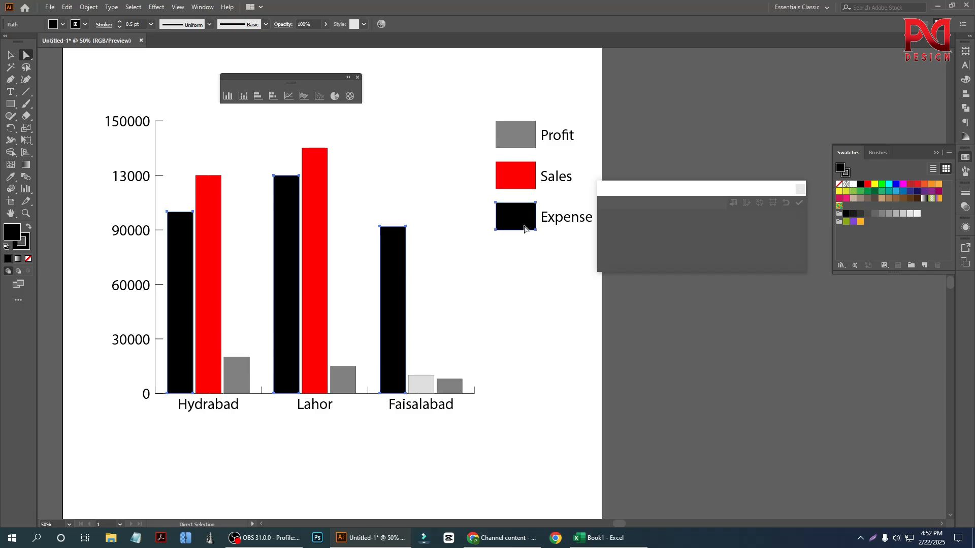
{"action": "left_click", "coordinate": [911, 185]}
{"action": "left_click", "coordinate": [912, 191]}
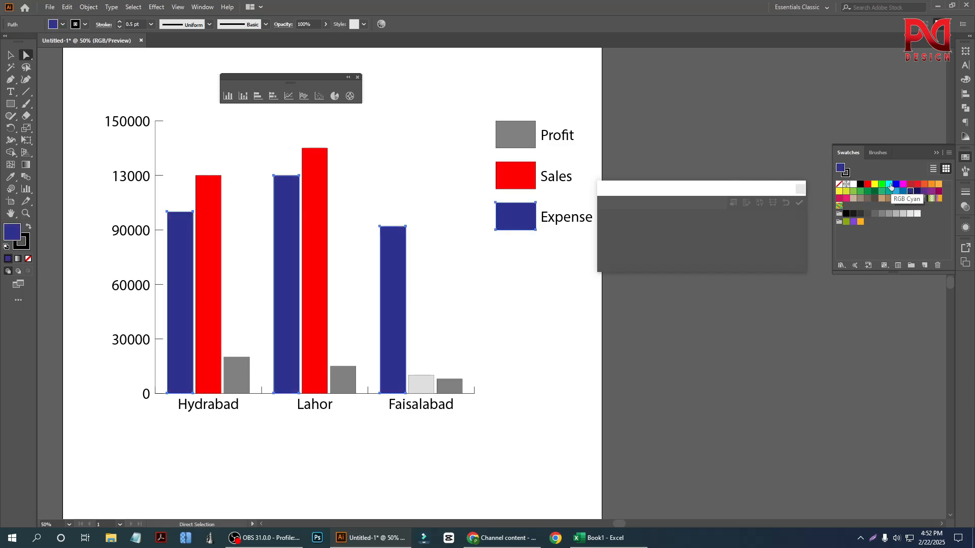
{"action": "left_click", "coordinate": [889, 184]}
{"action": "left_click", "coordinate": [896, 184]}
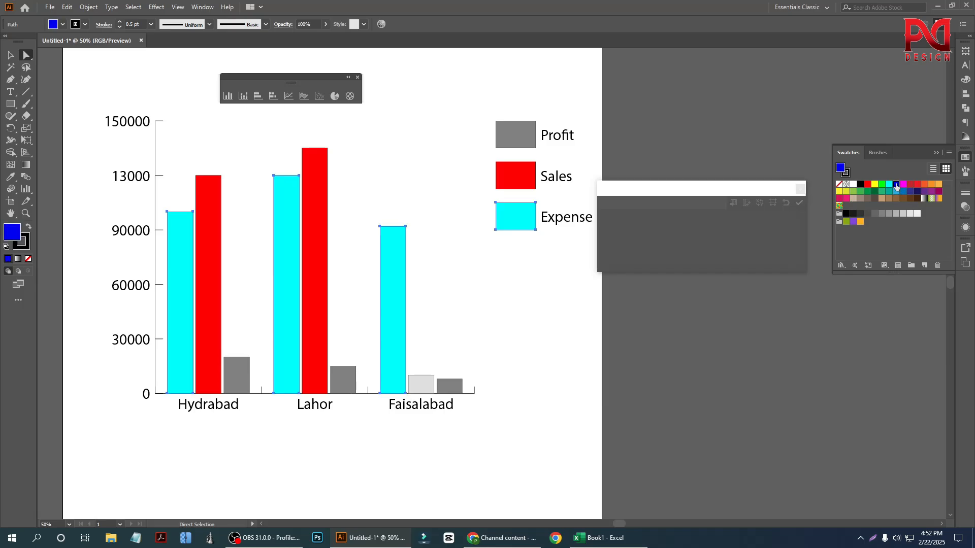
{"action": "left_click", "coordinate": [553, 306]}
Examine the recoloured columns, city labels and legend of the whole graph.
{"action": "scroll", "coordinate": [461, 289], "scroll_direction": "down", "scroll_amount": 1}
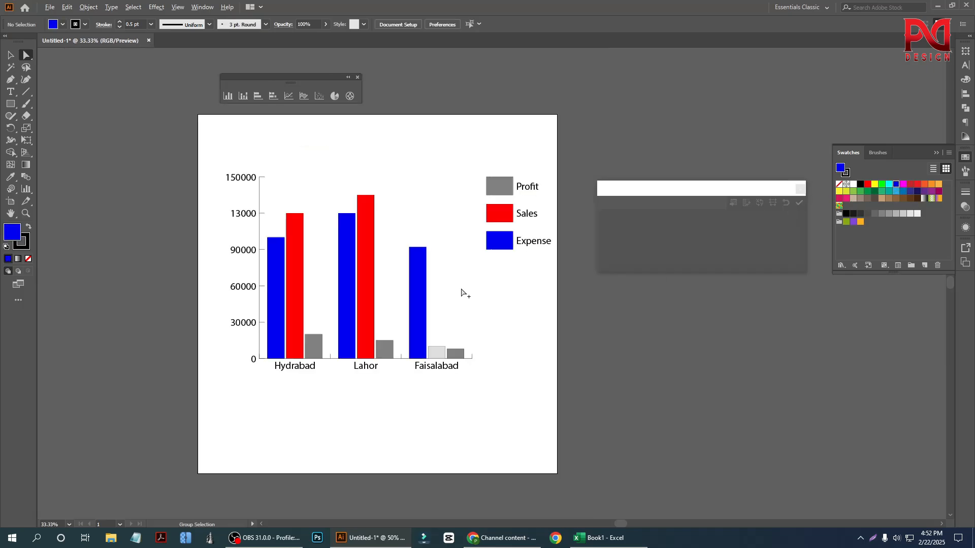
{"action": "scroll", "coordinate": [461, 289], "scroll_direction": "down", "scroll_amount": 2}
{"action": "scroll", "coordinate": [258, 344], "scroll_direction": "up", "scroll_amount": 1}
{"action": "scroll", "coordinate": [285, 345], "scroll_direction": "down", "scroll_amount": 1}
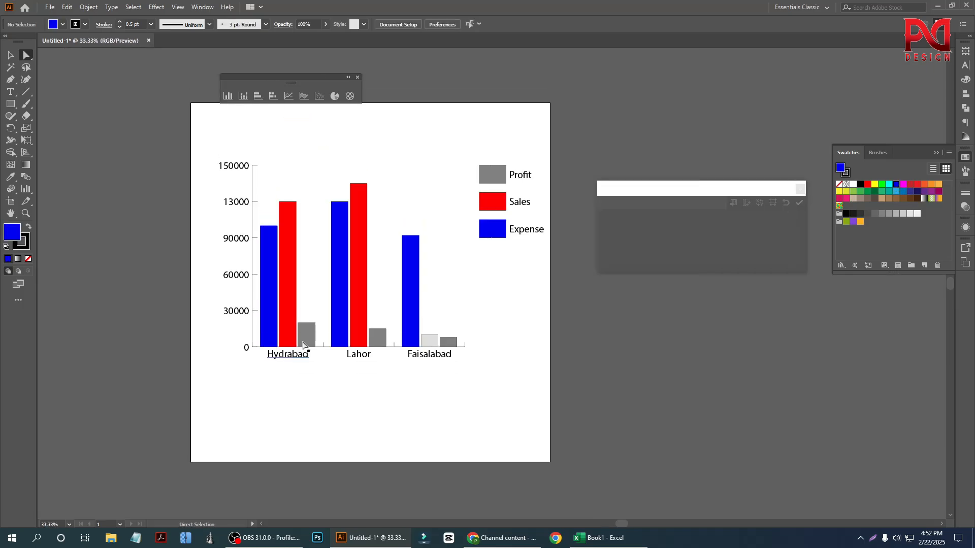
{"action": "scroll", "coordinate": [315, 343], "scroll_direction": "up", "scroll_amount": 2}
{"action": "scroll", "coordinate": [325, 335], "scroll_direction": "up", "scroll_amount": 1}
{"action": "scroll", "coordinate": [325, 335], "scroll_direction": "down", "scroll_amount": 1}
{"action": "scroll", "coordinate": [310, 322], "scroll_direction": "down", "scroll_amount": 1}
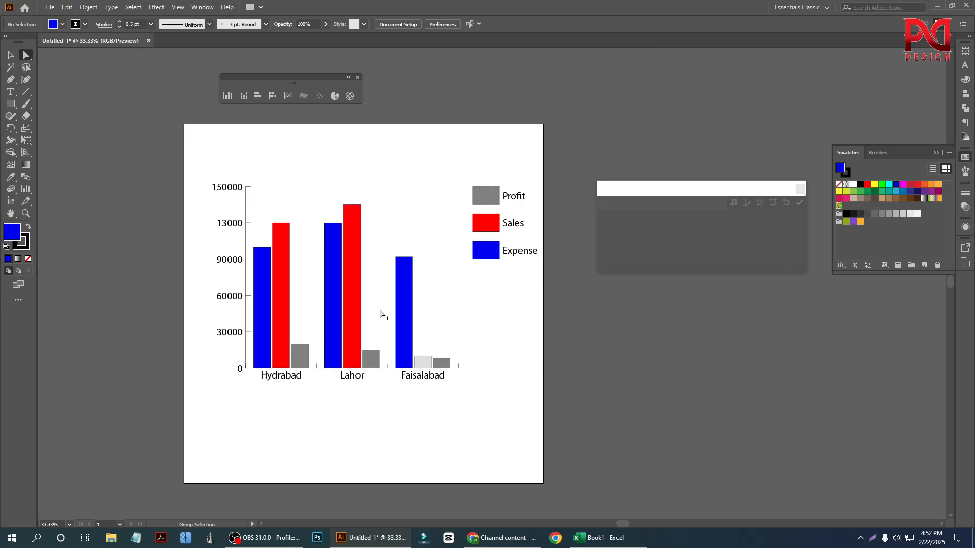
{"action": "scroll", "coordinate": [381, 315], "scroll_direction": "up", "scroll_amount": 1}
{"action": "scroll", "coordinate": [342, 315], "scroll_direction": "down", "scroll_amount": 1}
Select the whole column graph and check which graph type, data and design commands are available for it.
{"action": "left_click", "coordinate": [269, 379]}
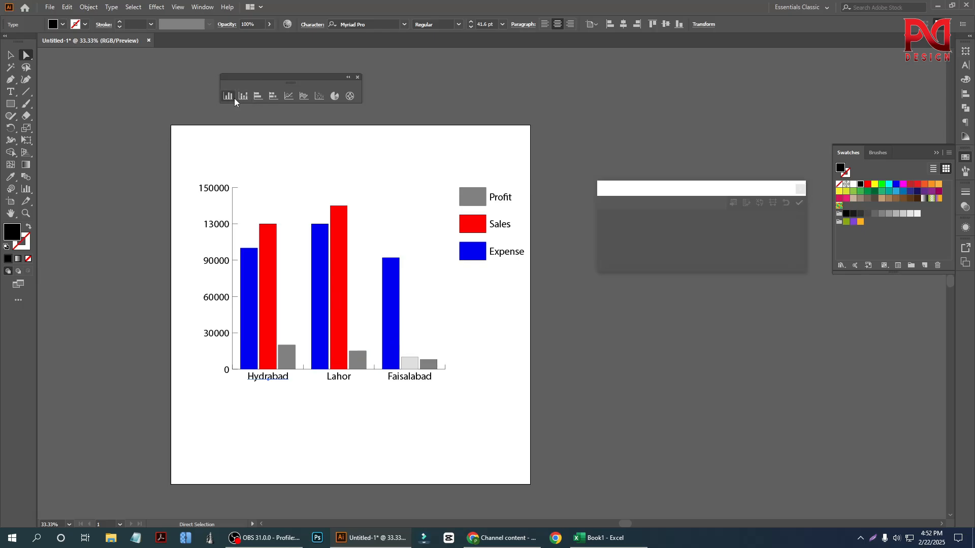
{"action": "left_click_drag", "start_coordinate": [196, 174], "coordinate": [494, 405]}
{"action": "left_click", "coordinate": [10, 55]}
{"action": "left_click_drag", "start_coordinate": [189, 165], "coordinate": [391, 422]}
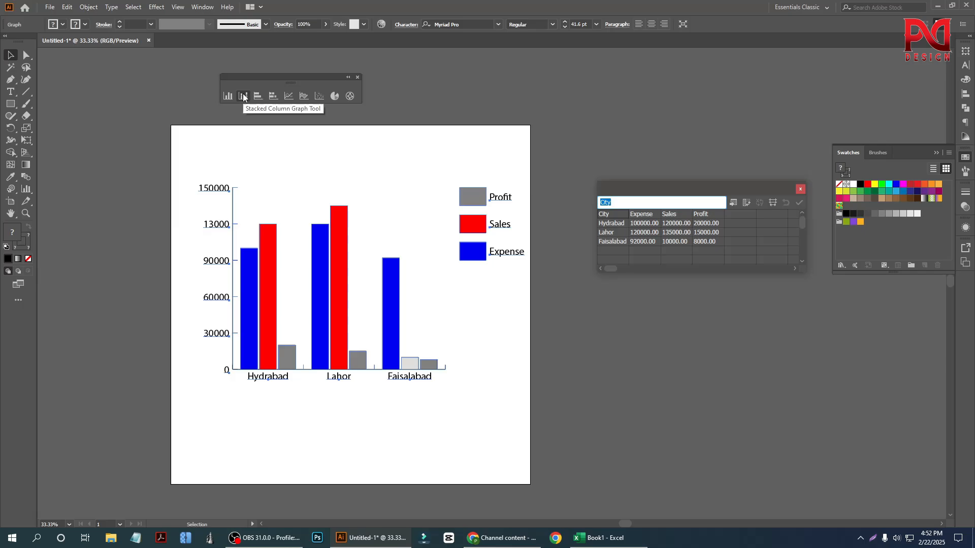
{"action": "right_click", "coordinate": [328, 264]}
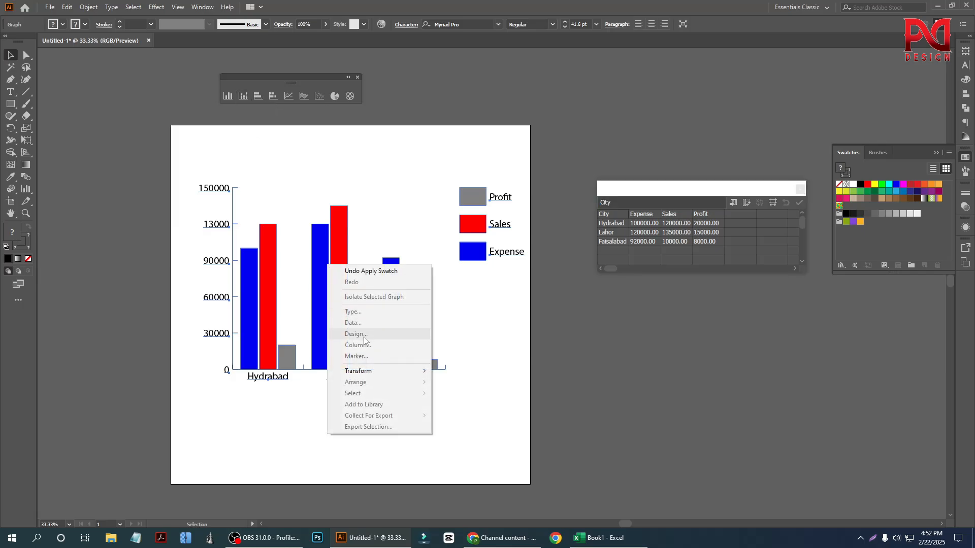
{"action": "left_click", "coordinate": [330, 260]}
{"action": "right_click", "coordinate": [330, 260]}
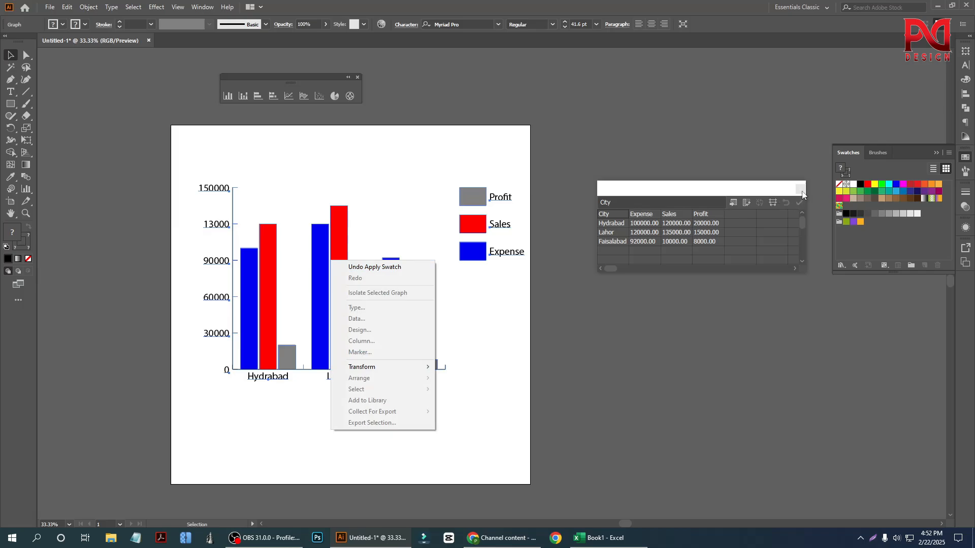
Draw a small stacked column graph over the tops of Lahor's columns.
{"action": "left_click", "coordinate": [246, 97]}
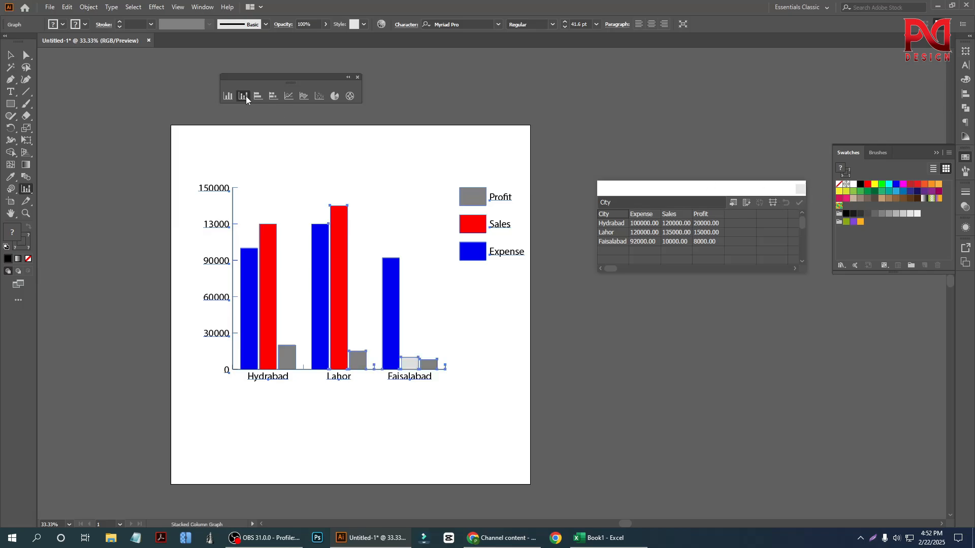
{"action": "left_click_drag", "start_coordinate": [292, 173], "coordinate": [372, 226]}
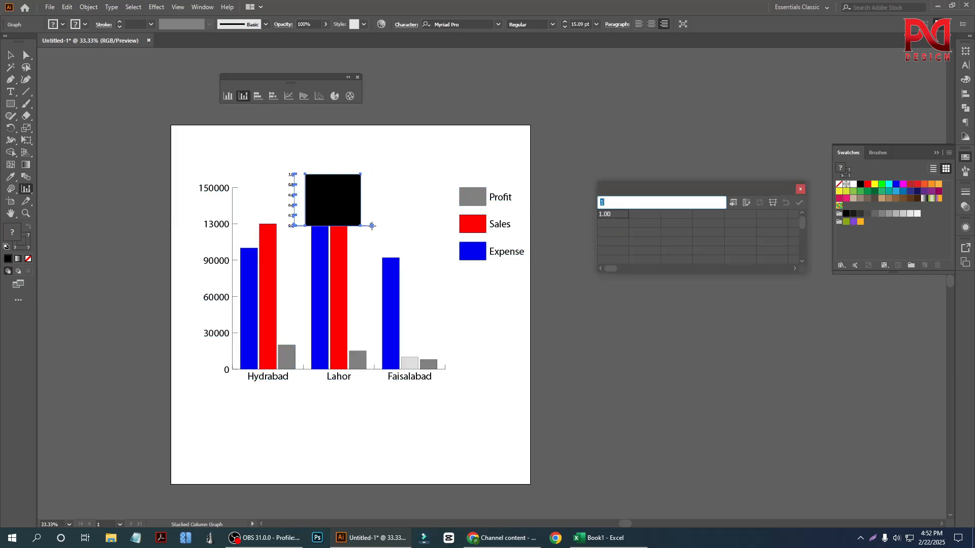
{"action": "left_click", "coordinate": [10, 55]}
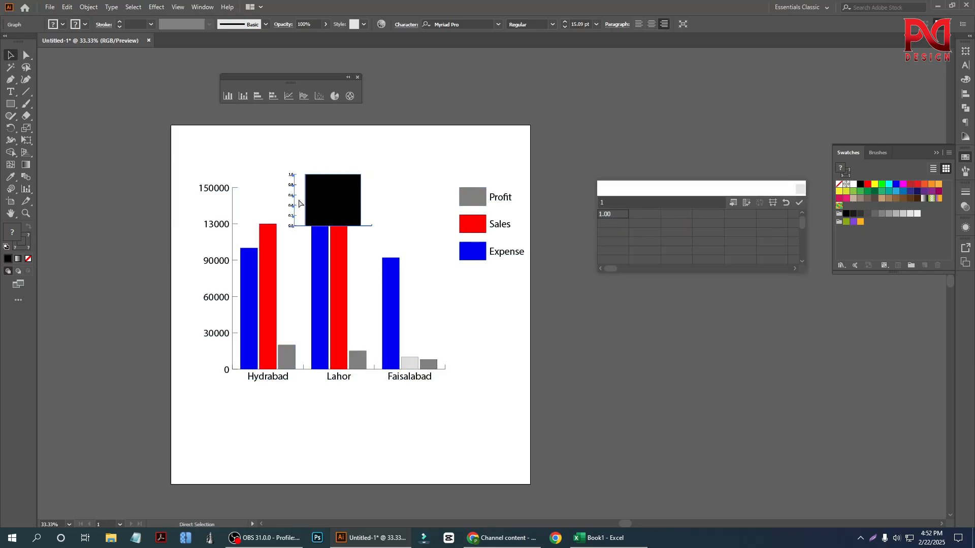
Close the graph data window and delete the small stacked column graph.
{"action": "left_click", "coordinate": [291, 218], "text": "ctrl"}
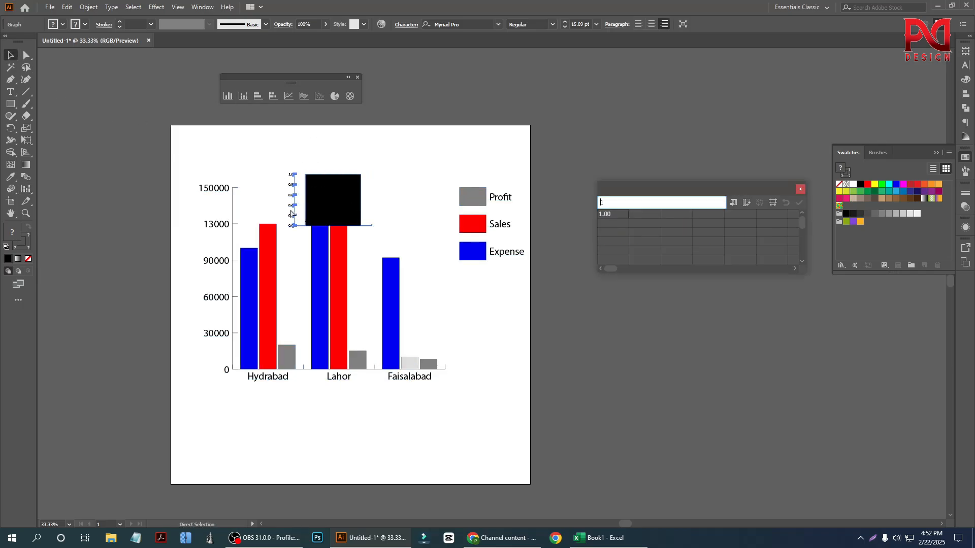
{"action": "left_click", "coordinate": [801, 188]}
{"action": "key", "text": "Delete"}
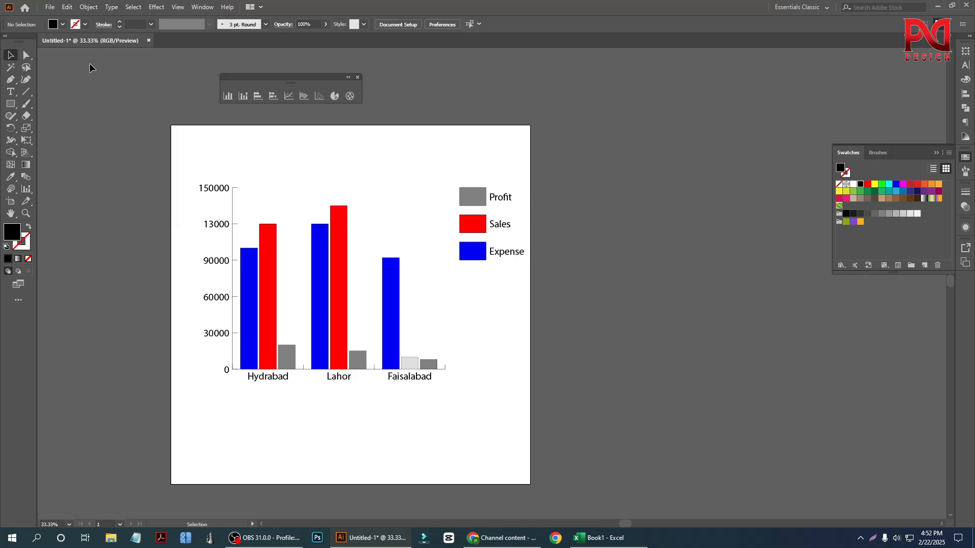
Select the whole column graph and change its graph type to Stacked Column.
{"action": "left_click", "coordinate": [368, 350]}
{"action": "right_click", "coordinate": [287, 231]}
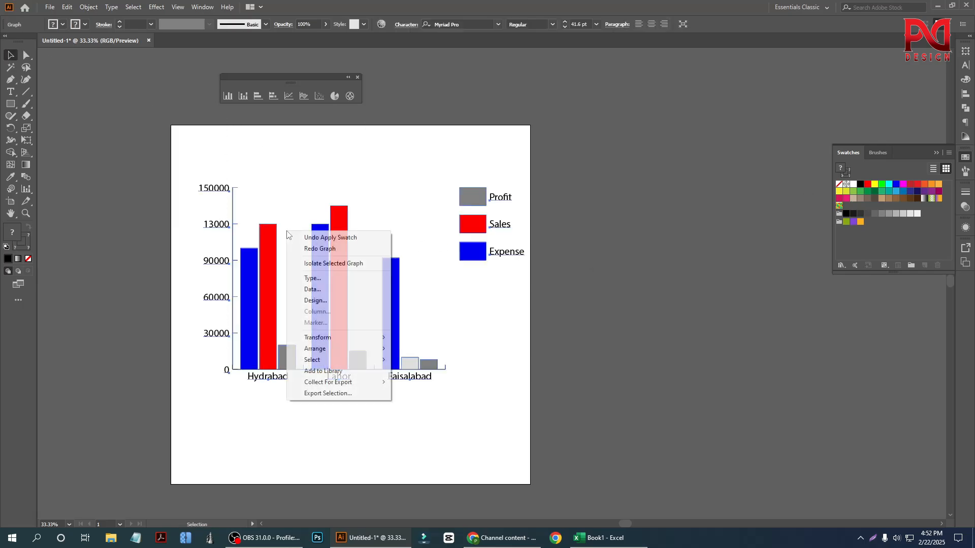
{"action": "left_click", "coordinate": [349, 279]}
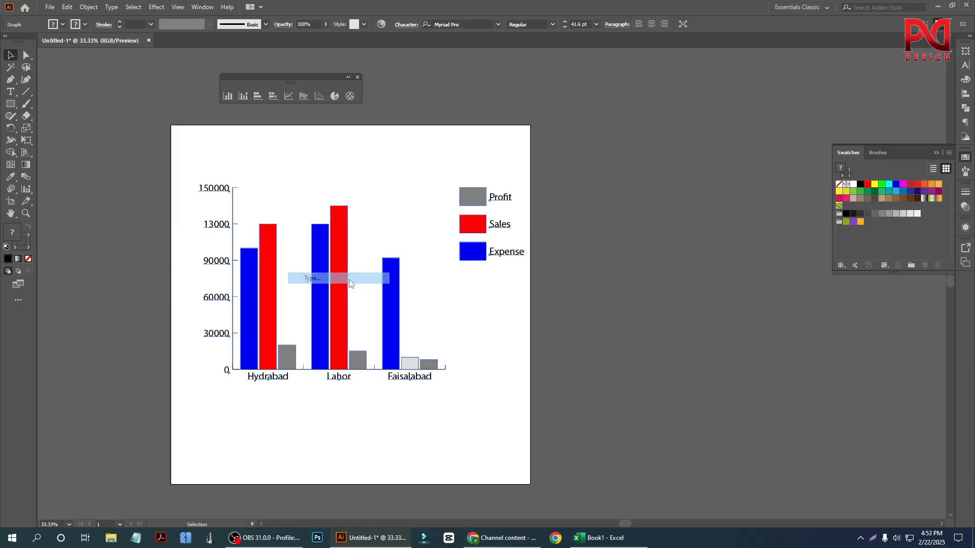
{"action": "left_click_drag", "start_coordinate": [458, 146], "coordinate": [656, 132]}
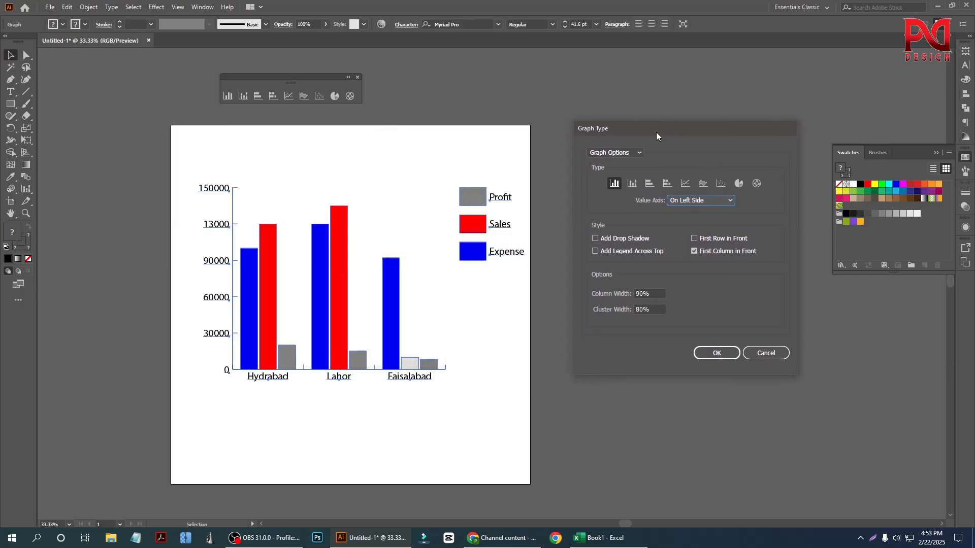
{"action": "left_click", "coordinate": [631, 183]}
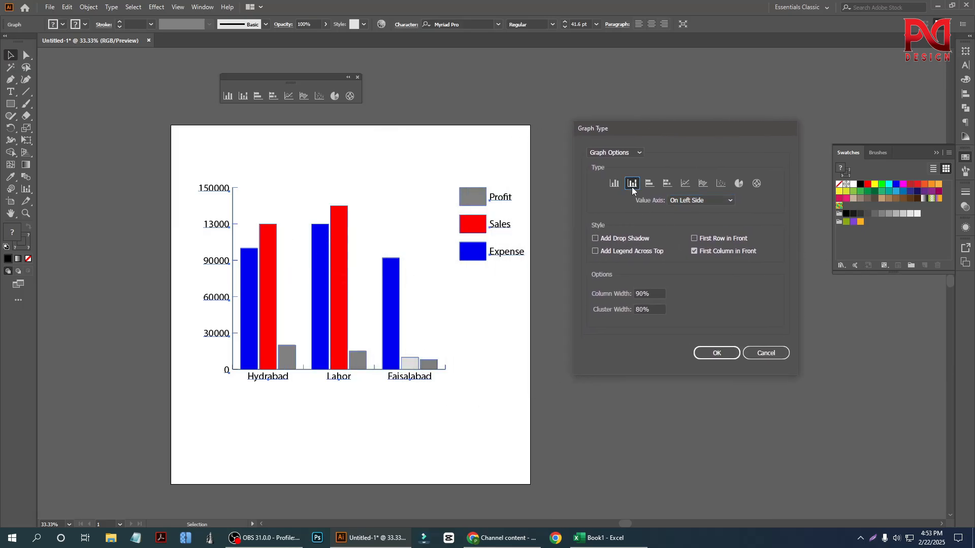
{"action": "left_click", "coordinate": [719, 353]}
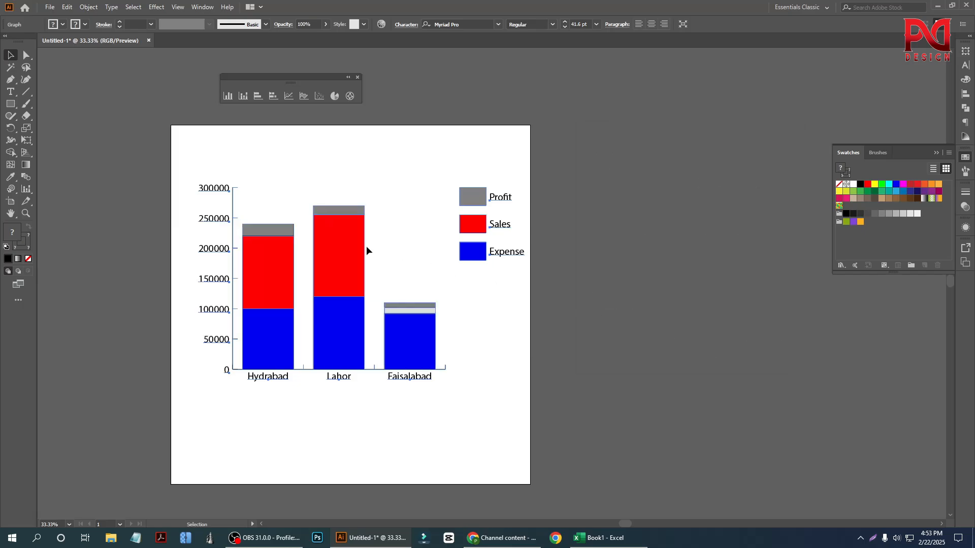
Change the stacked column graph to the Bar type, with the value axis On Bottom Side.
{"action": "scroll", "coordinate": [306, 343], "scroll_direction": "down", "scroll_amount": 1}
{"action": "scroll", "coordinate": [297, 334], "scroll_direction": "up", "scroll_amount": 1}
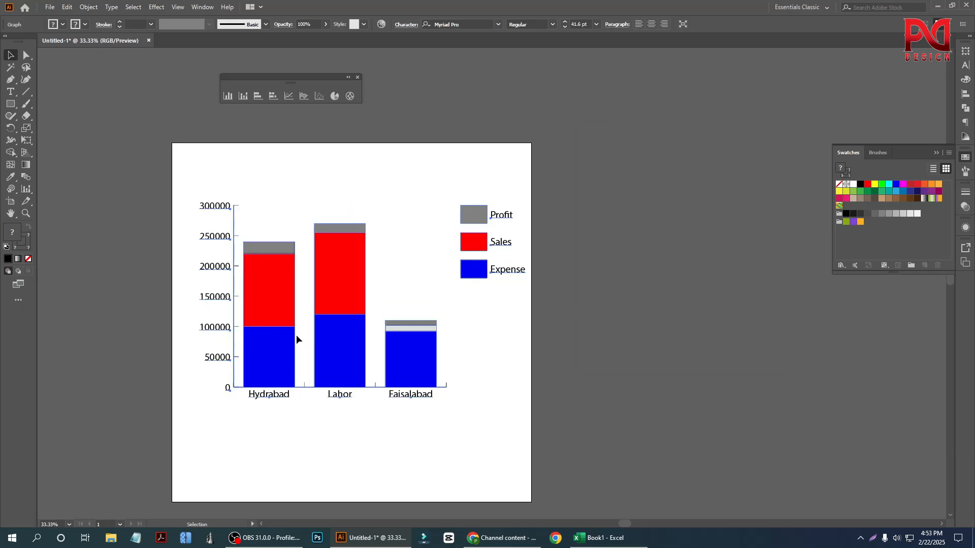
{"action": "left_click_drag", "start_coordinate": [177, 156], "coordinate": [257, 231]}
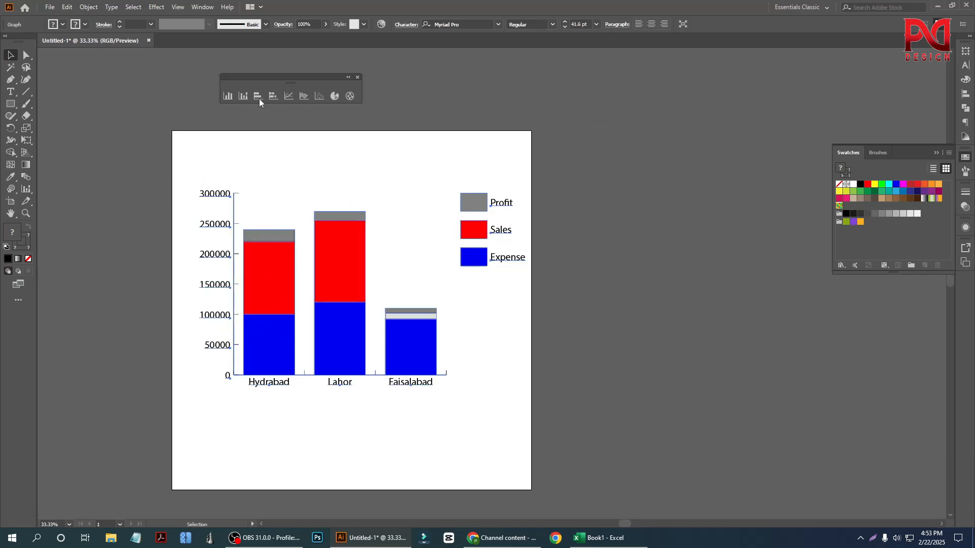
{"action": "left_click_drag", "start_coordinate": [222, 183], "coordinate": [427, 414]}
{"action": "right_click", "coordinate": [328, 240]}
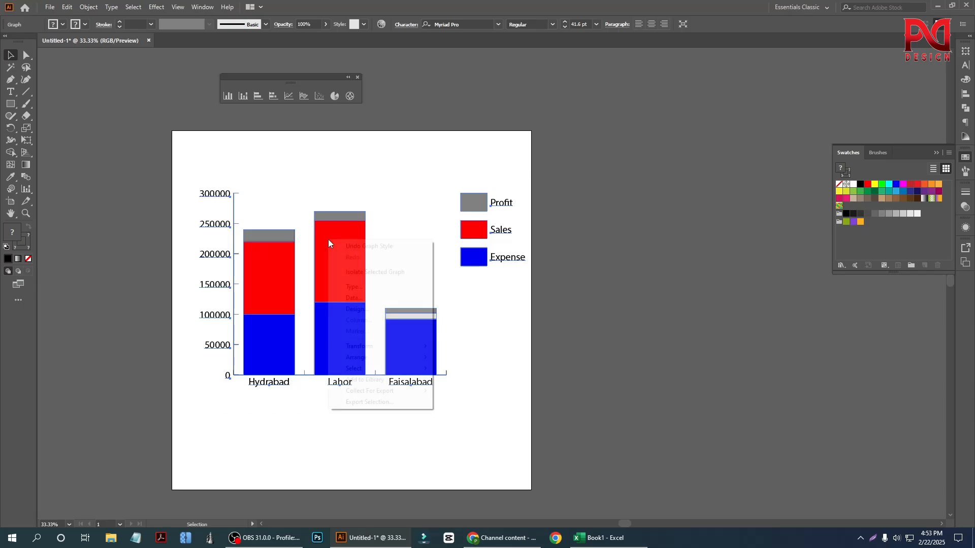
{"action": "left_click", "coordinate": [378, 287]}
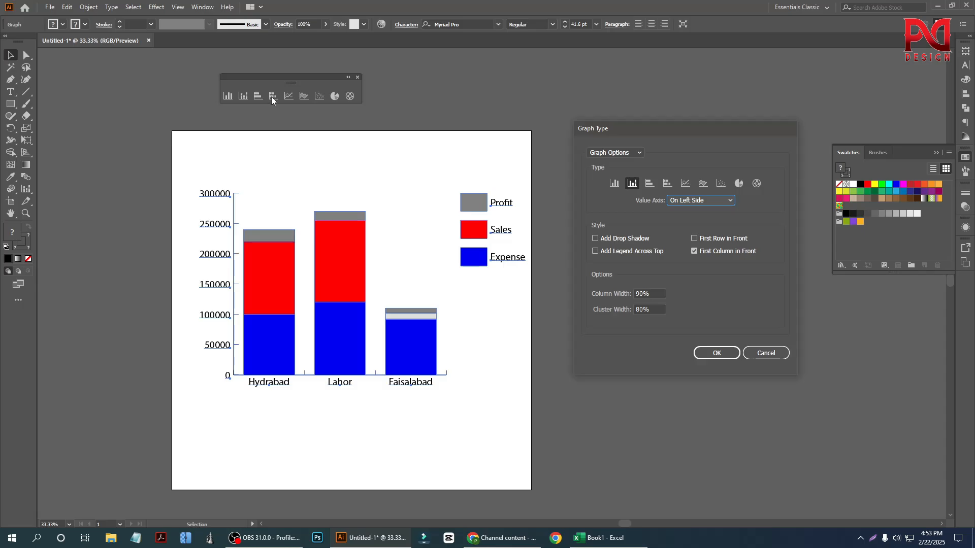
{"action": "left_click", "coordinate": [649, 183]}
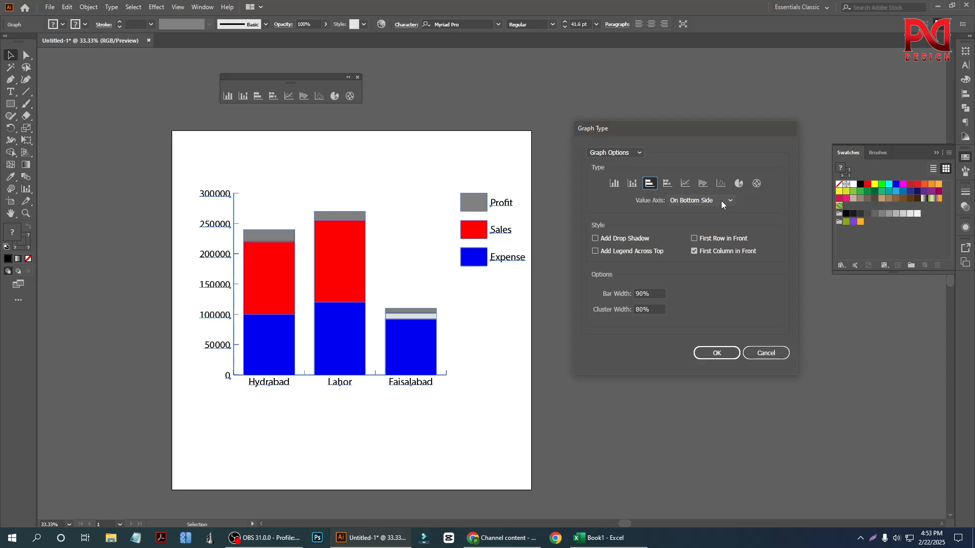
{"action": "left_click", "coordinate": [718, 351]}
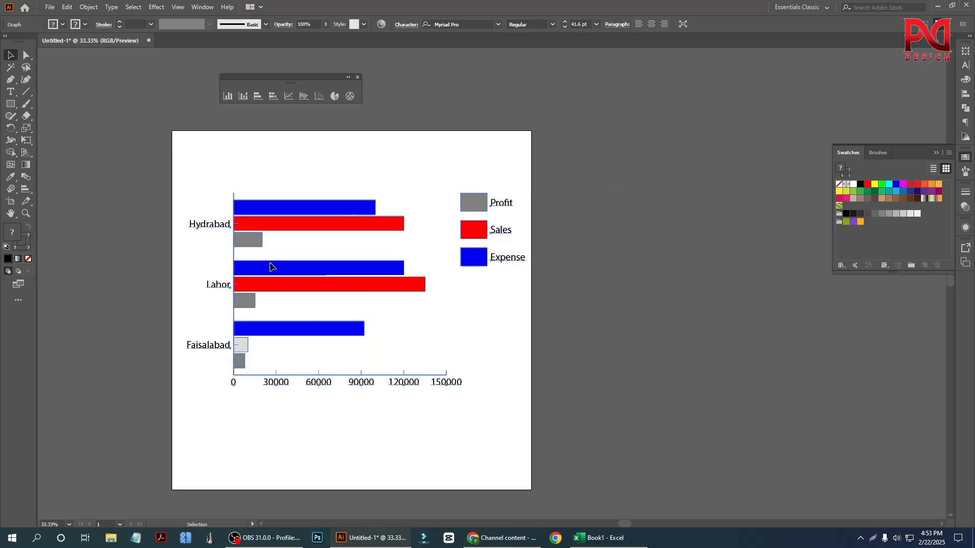
Change the bar graph's type to Stacked Bar.
{"action": "scroll", "coordinate": [275, 288], "scroll_direction": "down", "scroll_amount": 2, "text": "alt"}
{"action": "scroll", "coordinate": [276, 288], "scroll_direction": "up", "scroll_amount": 1, "text": "alt"}
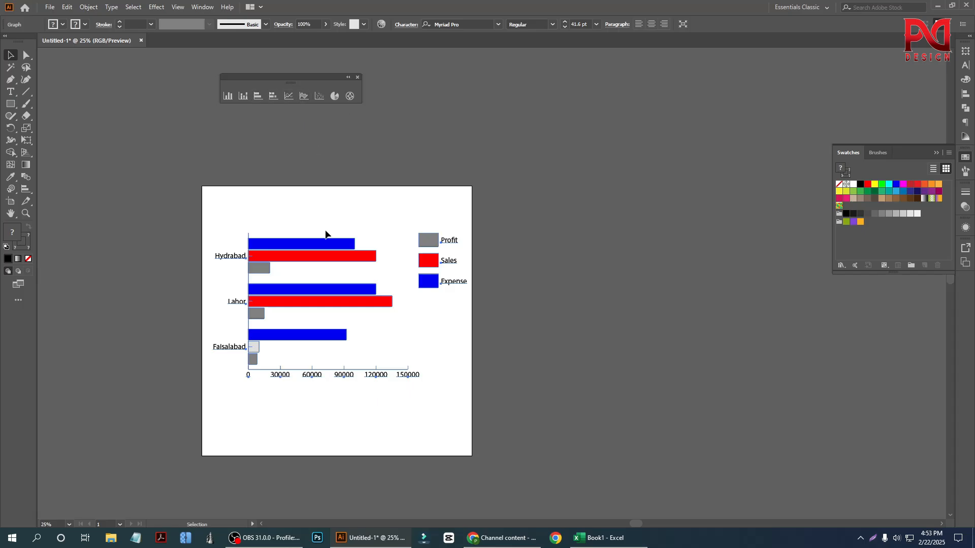
{"action": "right_click", "coordinate": [301, 261]}
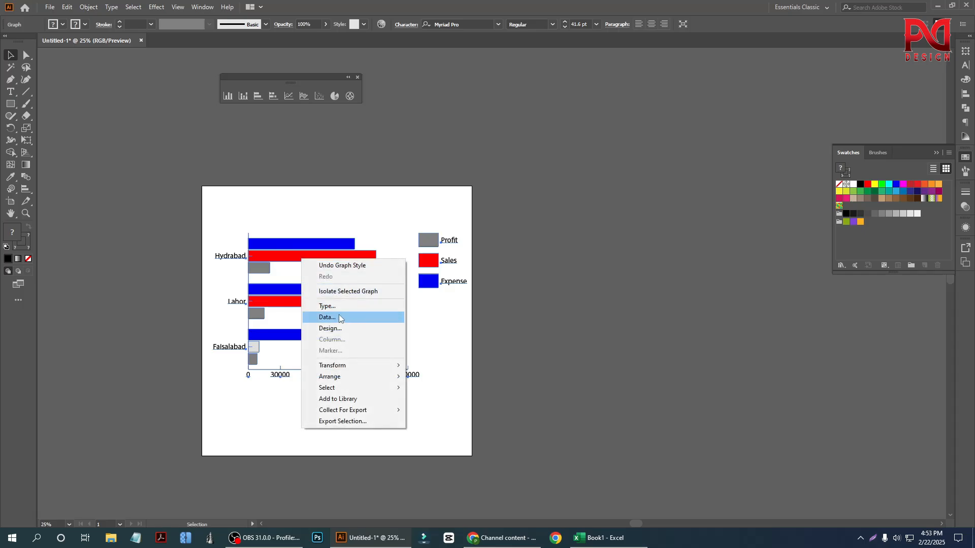
{"action": "left_click", "coordinate": [342, 314]}
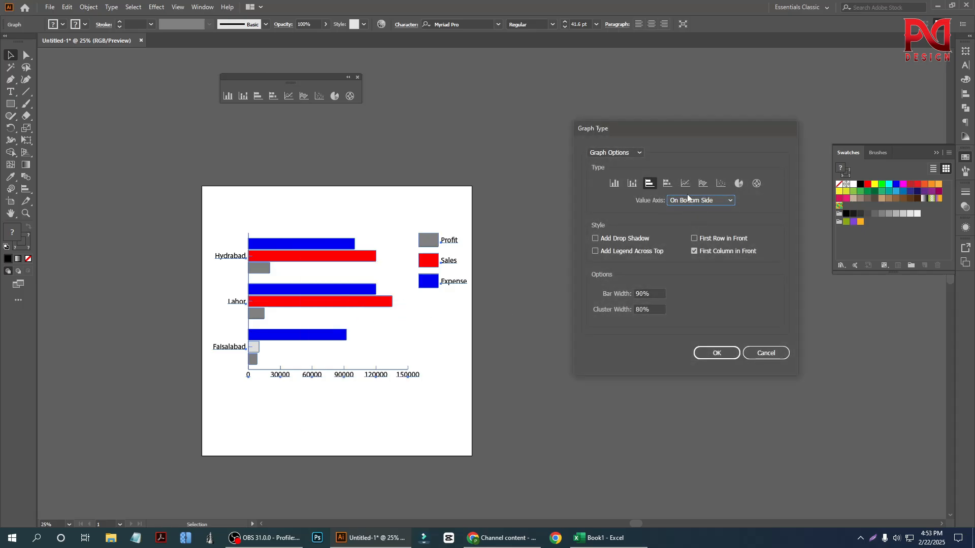
{"action": "left_click", "coordinate": [667, 183]}
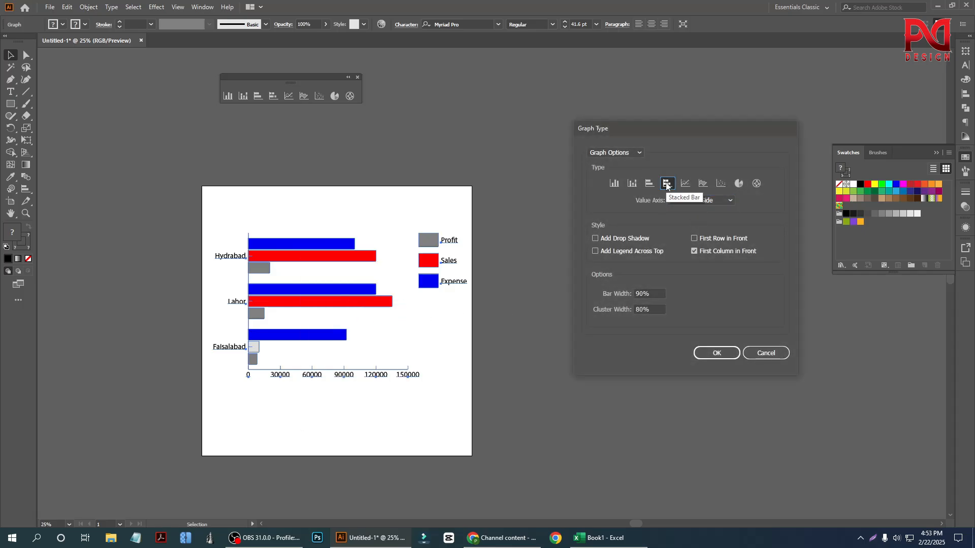
{"action": "left_click", "coordinate": [723, 354]}
Convert the stacked bar graph to a Line graph with marked and connected data points.
{"action": "scroll", "coordinate": [299, 294], "scroll_direction": "down", "scroll_amount": 1}
{"action": "scroll", "coordinate": [299, 294], "scroll_direction": "up", "scroll_amount": 1}
{"action": "scroll", "coordinate": [357, 303], "scroll_direction": "down", "scroll_amount": 1}
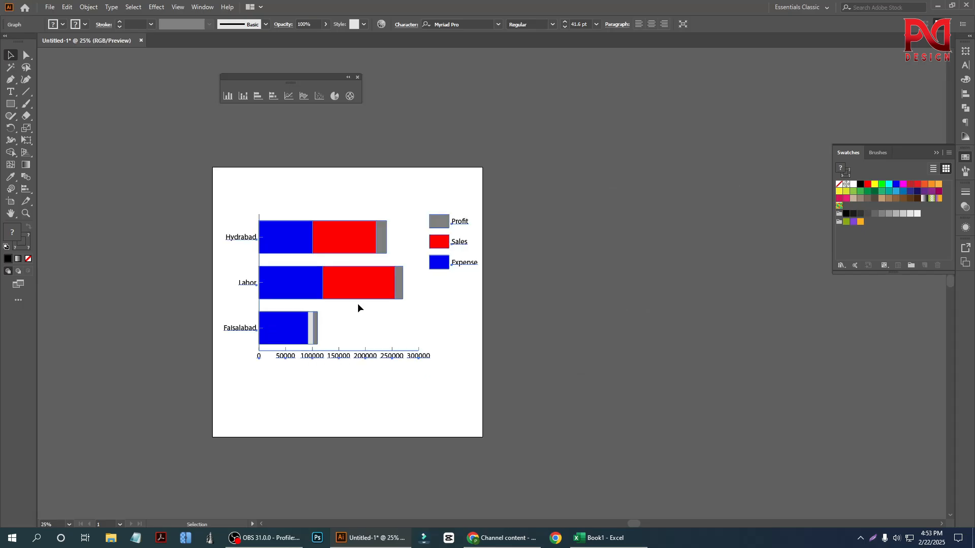
{"action": "scroll", "coordinate": [357, 303], "scroll_direction": "up", "scroll_amount": 1}
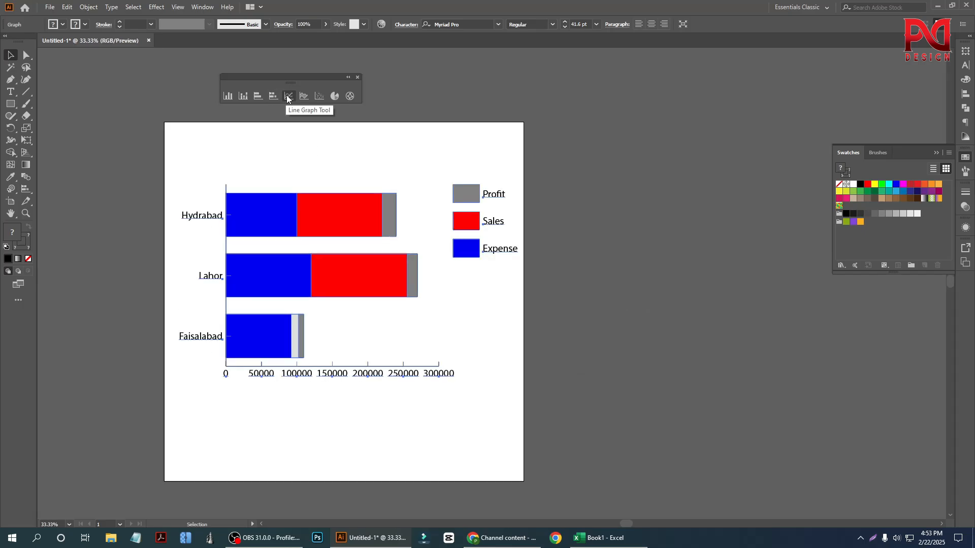
{"action": "right_click", "coordinate": [297, 214]}
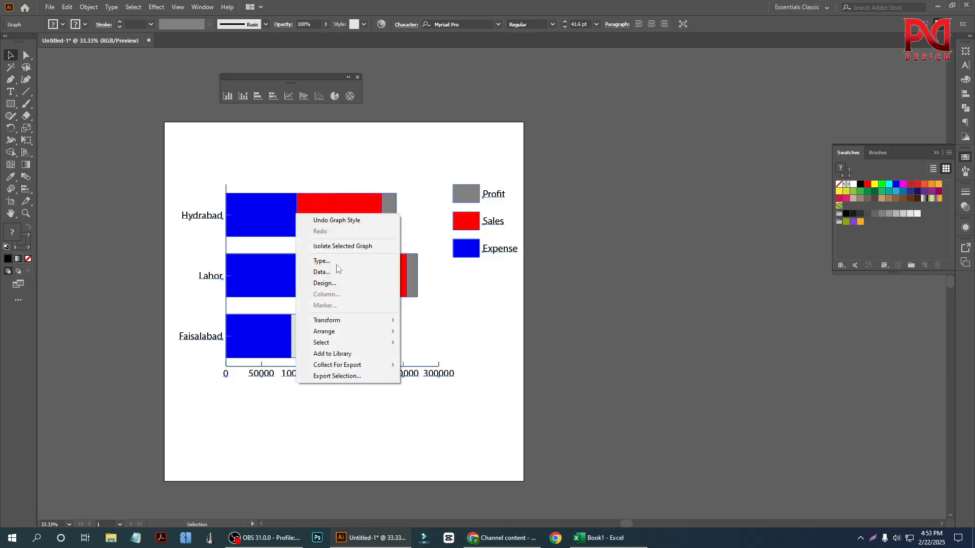
{"action": "left_click", "coordinate": [338, 262]}
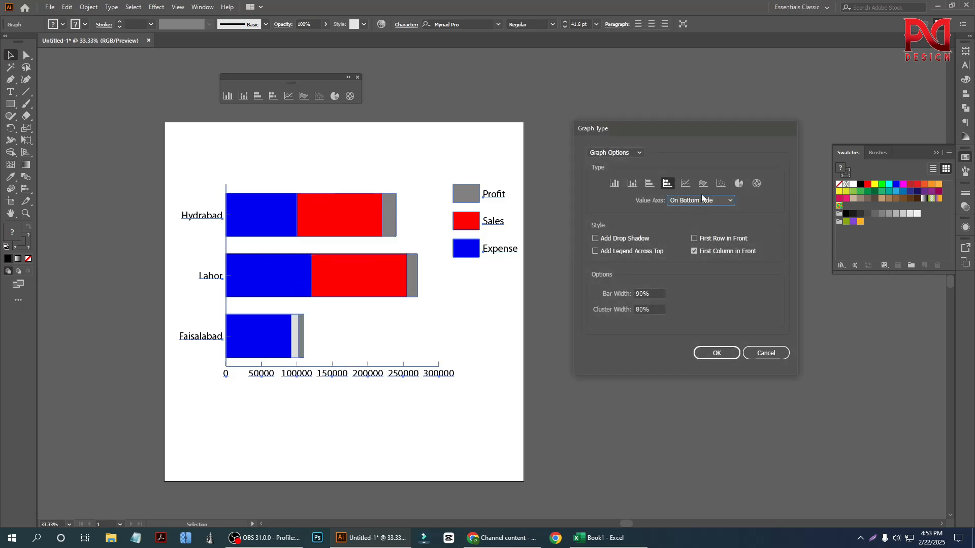
{"action": "left_click", "coordinate": [685, 183]}
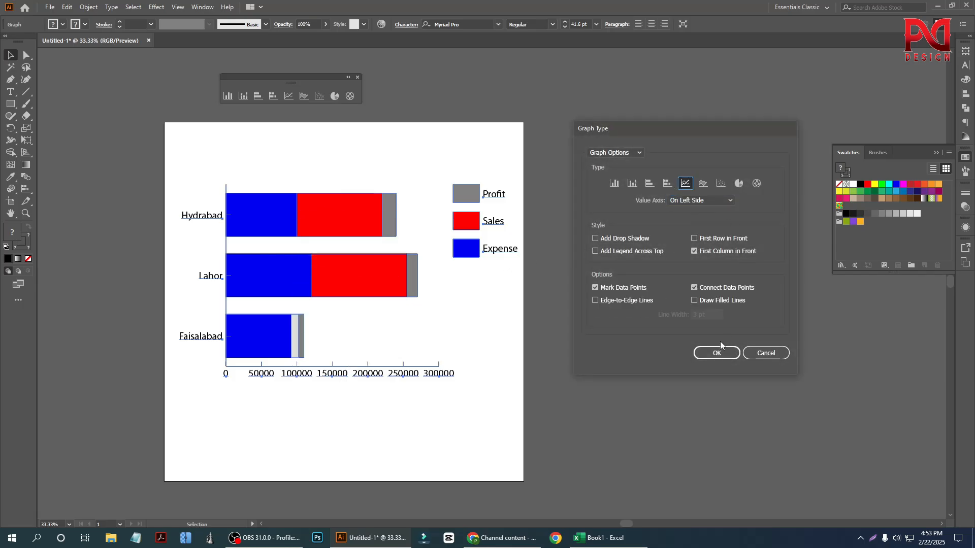
{"action": "left_click", "coordinate": [715, 353]}
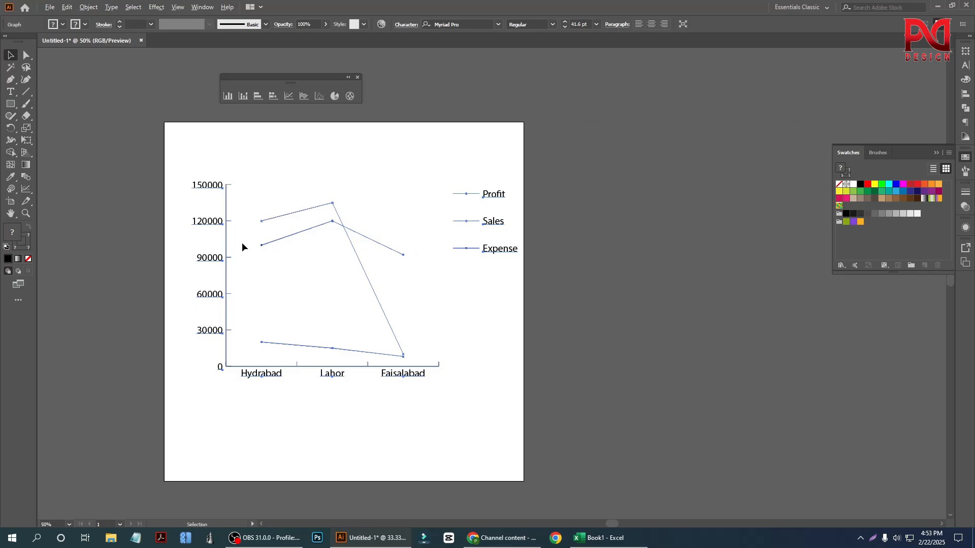
Change the line graph's type to Area, with the value axis On Left Side.
{"action": "scroll", "coordinate": [242, 242], "scroll_direction": "up", "scroll_amount": 1}
{"action": "scroll", "coordinate": [328, 230], "scroll_direction": "down", "scroll_amount": 1}
{"action": "scroll", "coordinate": [328, 233], "scroll_direction": "up", "scroll_amount": 1}
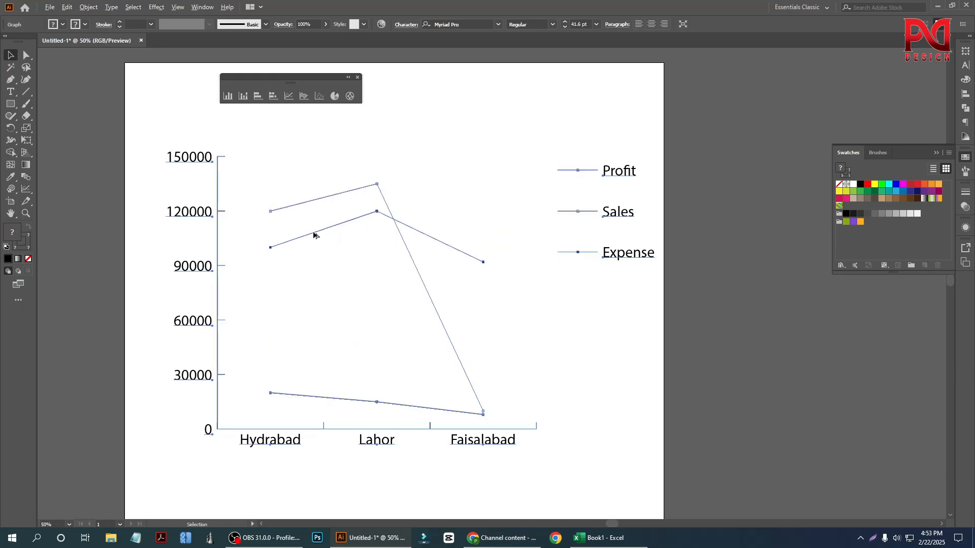
{"action": "scroll", "coordinate": [316, 233], "scroll_direction": "down", "scroll_amount": 1}
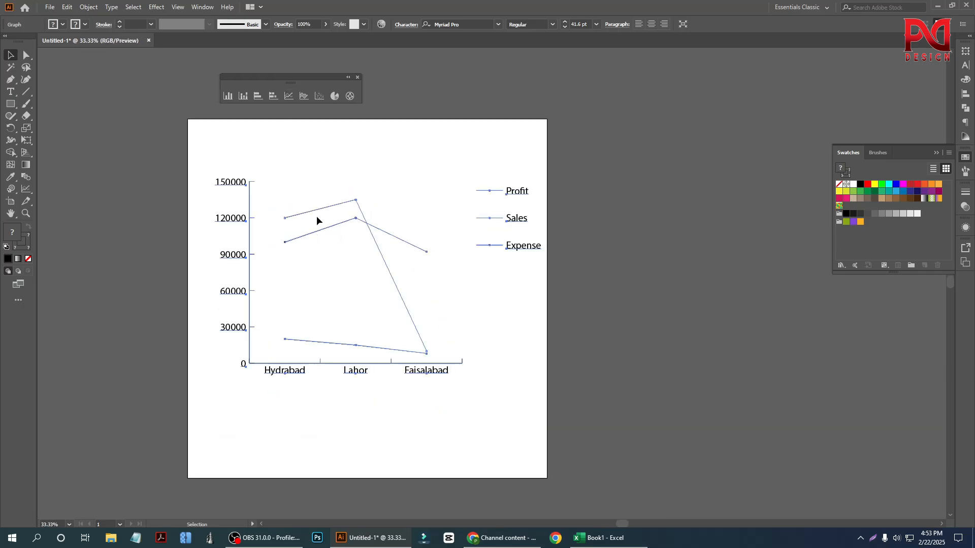
{"action": "right_click", "coordinate": [237, 188]}
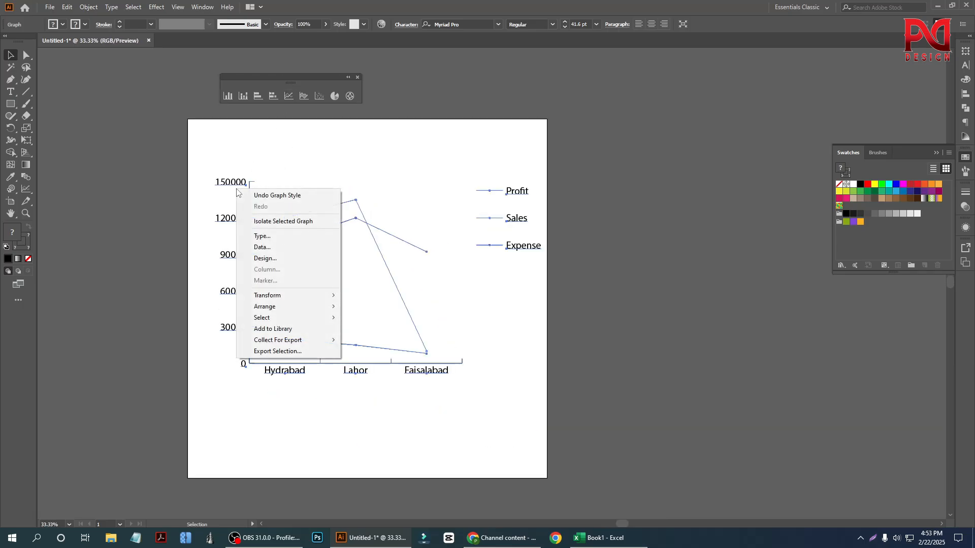
{"action": "left_click", "coordinate": [291, 236]}
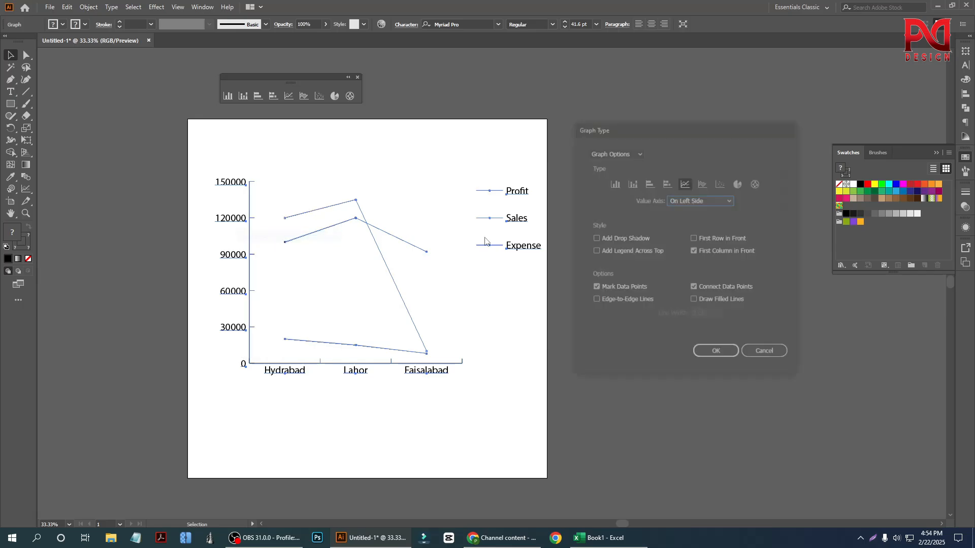
{"action": "left_click", "coordinate": [705, 184]}
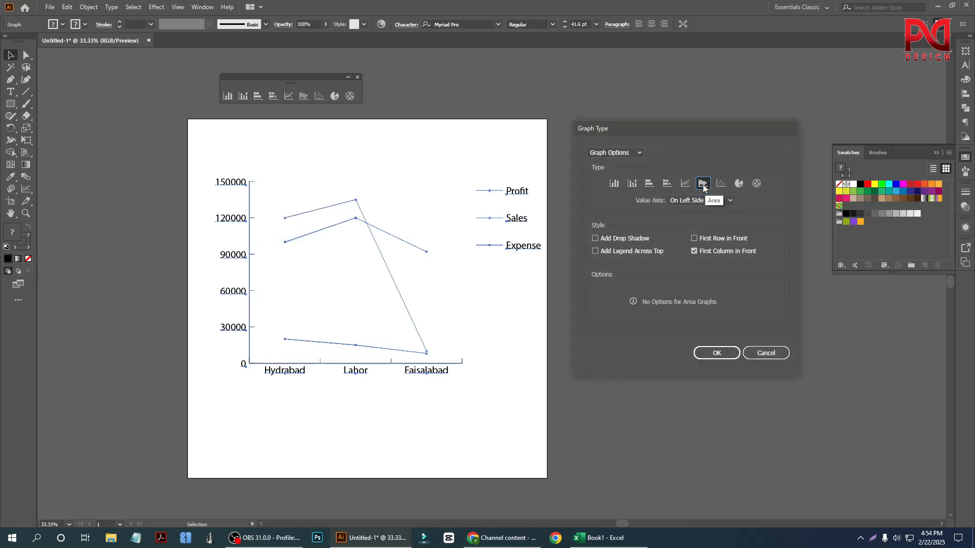
{"action": "left_click", "coordinate": [716, 353]}
Convert the area graph to a Scatter graph with marked and connected data points.
{"action": "scroll", "coordinate": [292, 274], "scroll_direction": "up", "scroll_amount": 1, "text": "alt"}
{"action": "scroll", "coordinate": [304, 277], "scroll_direction": "down", "scroll_amount": 1, "text": "alt"}
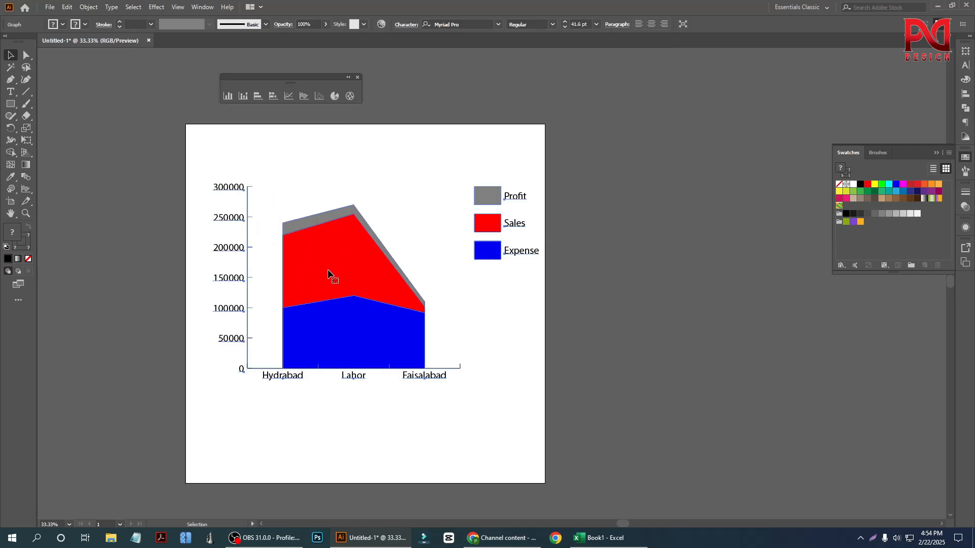
{"action": "scroll", "coordinate": [330, 274], "scroll_direction": "up", "scroll_amount": 1, "text": "alt"}
{"action": "scroll", "coordinate": [331, 279], "scroll_direction": "down", "scroll_amount": 1, "text": "alt"}
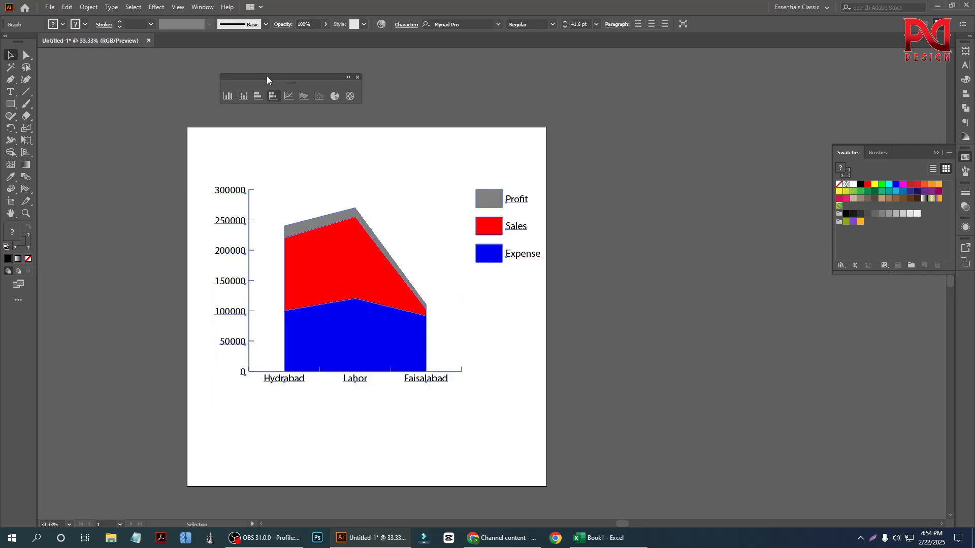
{"action": "right_click", "coordinate": [335, 243]}
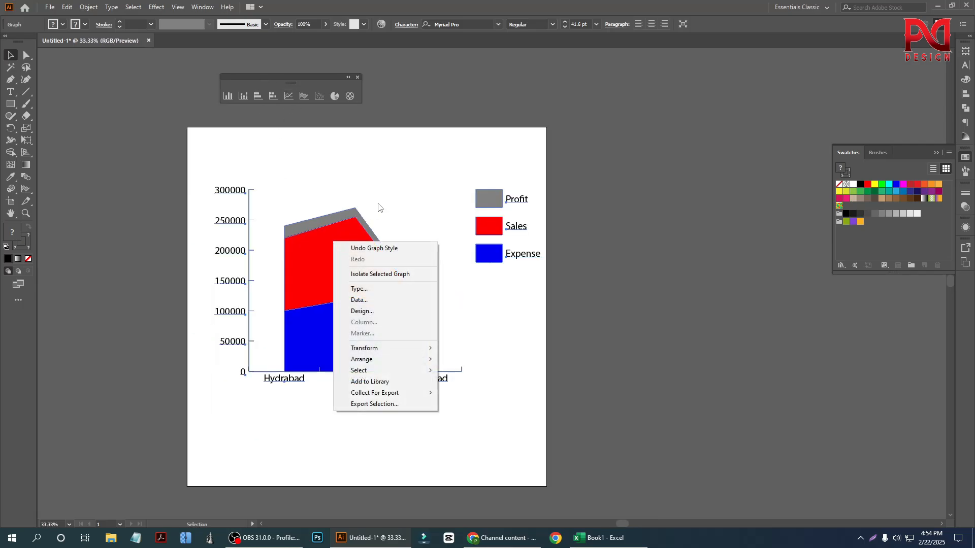
{"action": "left_click", "coordinate": [382, 290]}
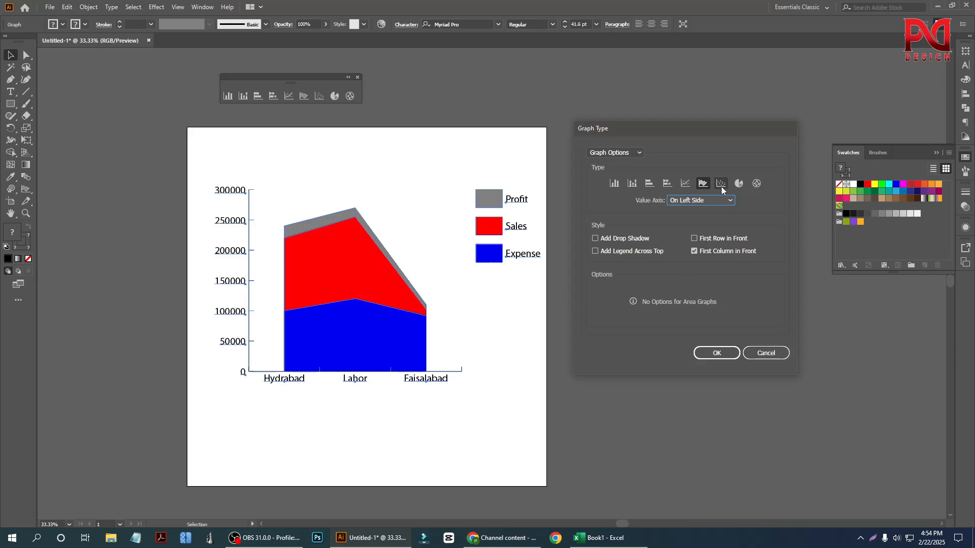
{"action": "left_click", "coordinate": [721, 185]}
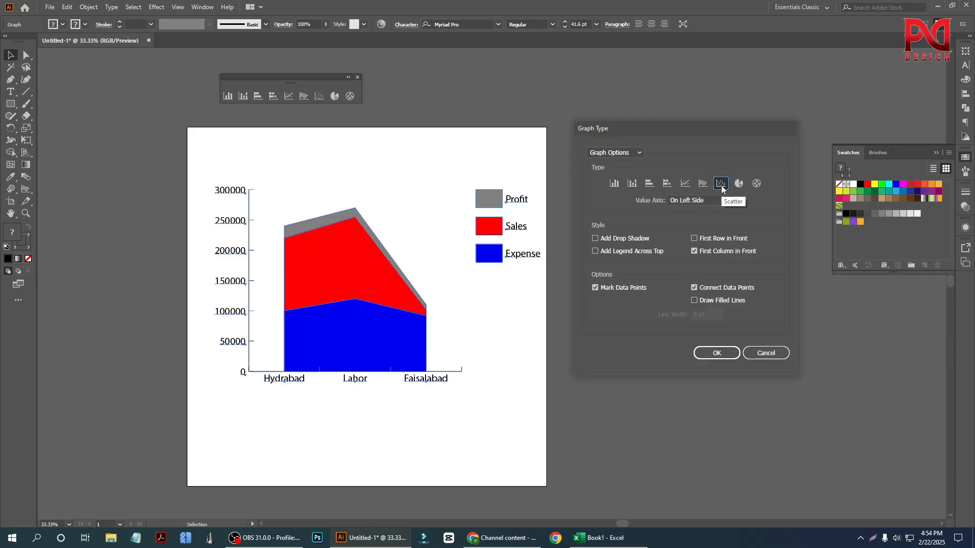
{"action": "left_click", "coordinate": [717, 354]}
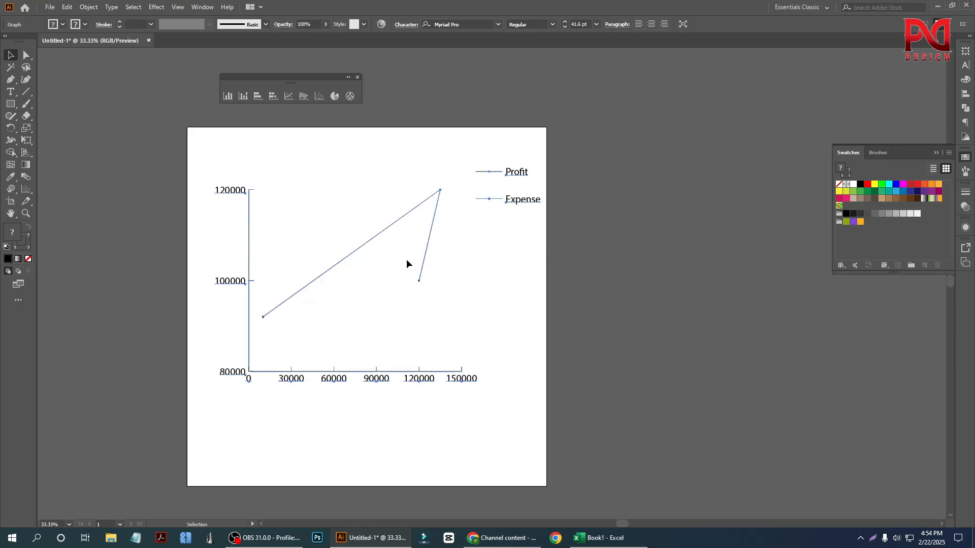
Convert the scatter graph to a Pie graph with a Standard Legend, Ratio position and no sorting.
{"action": "scroll", "coordinate": [312, 293], "scroll_direction": "up", "scroll_amount": 2}
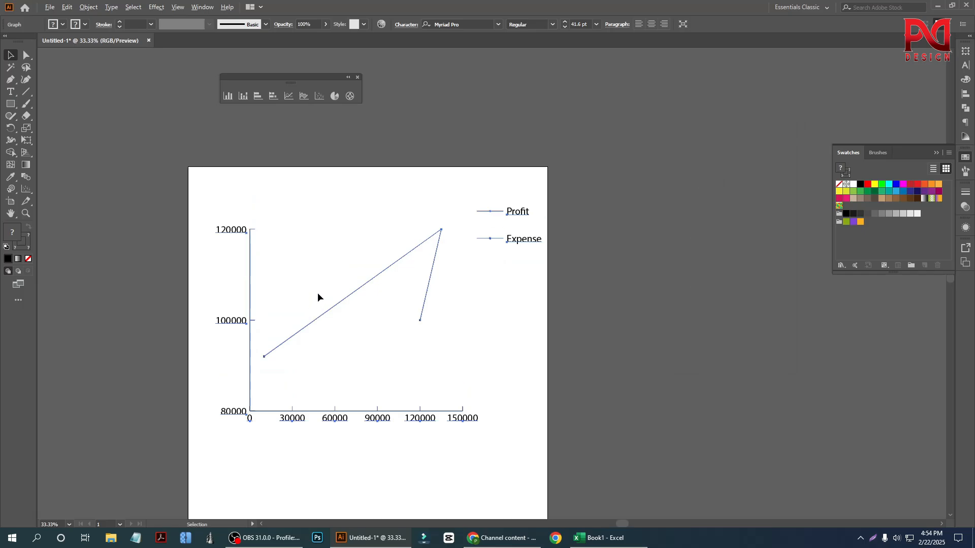
{"action": "scroll", "coordinate": [318, 292], "scroll_direction": "down", "scroll_amount": 1}
{"action": "scroll", "coordinate": [319, 291], "scroll_direction": "down", "scroll_amount": 1}
{"action": "scroll", "coordinate": [310, 289], "scroll_direction": "up", "scroll_amount": 1}
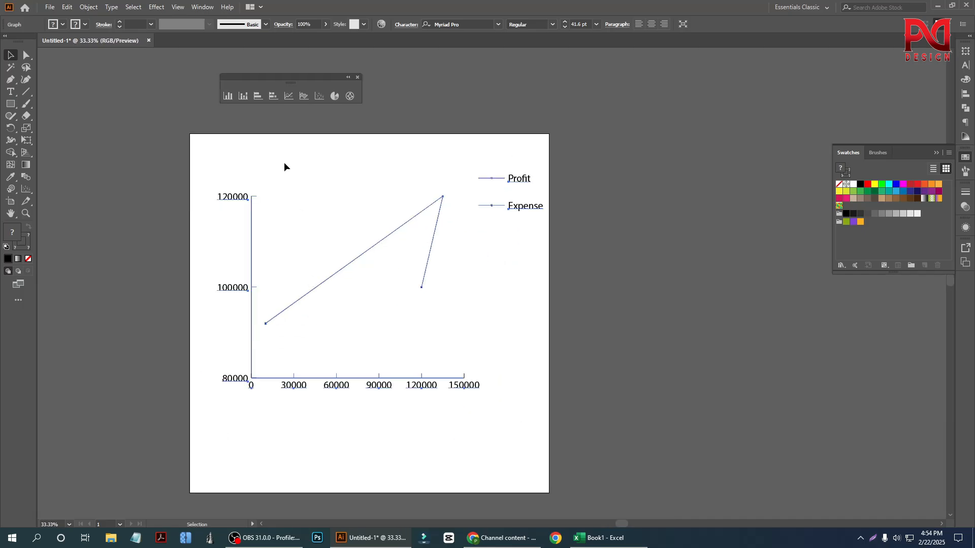
{"action": "right_click", "coordinate": [340, 229]}
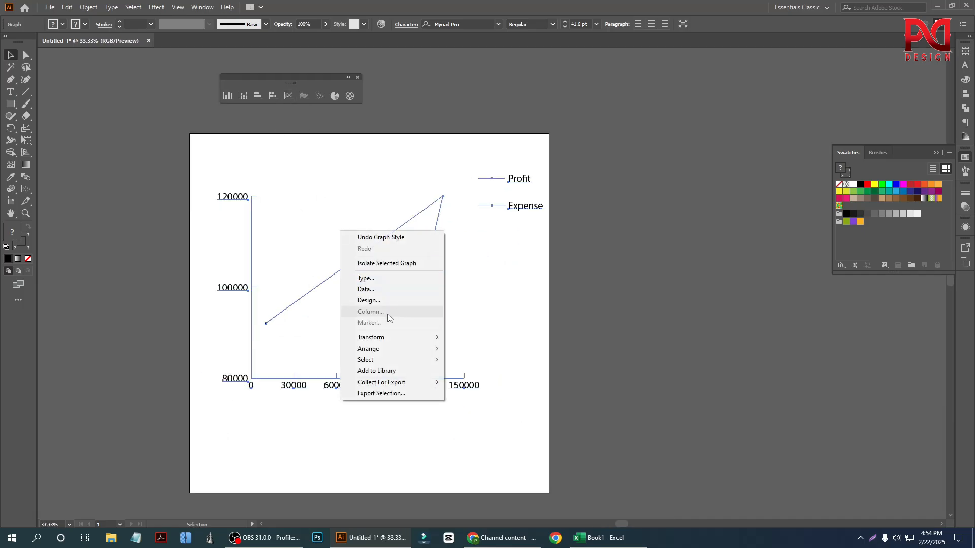
{"action": "left_click", "coordinate": [398, 280]}
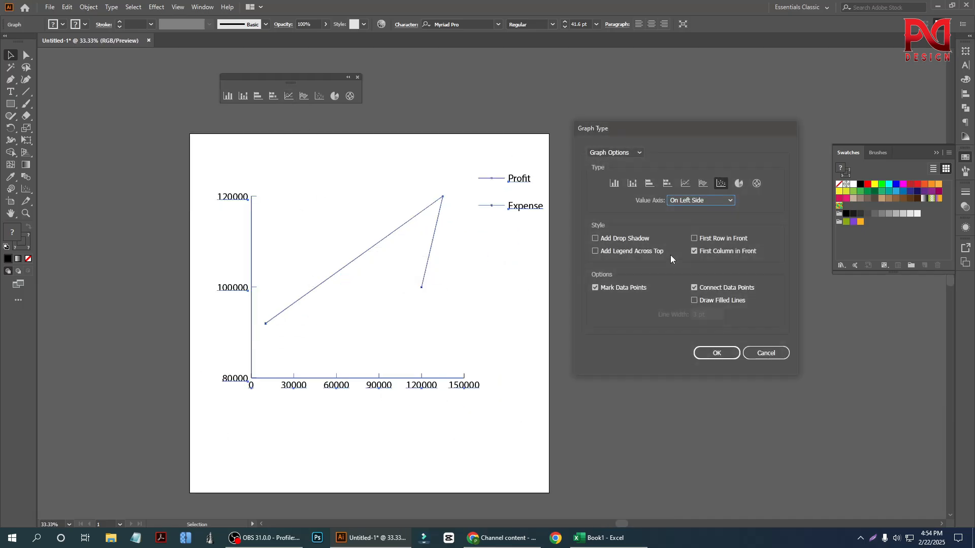
{"action": "left_click", "coordinate": [739, 184]}
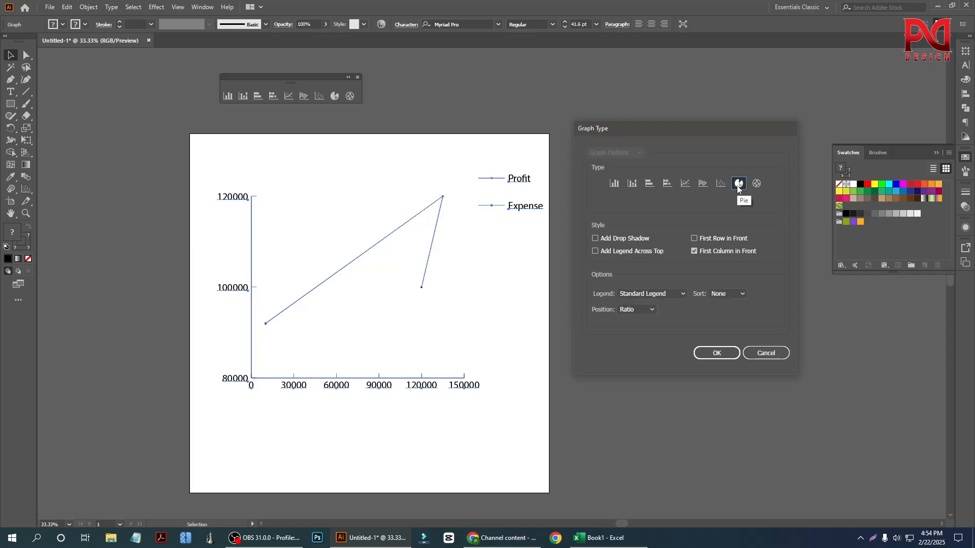
{"action": "left_click", "coordinate": [716, 352]}
Convert the pie graph to a Radar graph with marked and connected data points.
{"action": "scroll", "coordinate": [302, 327], "scroll_direction": "up", "scroll_amount": 1}
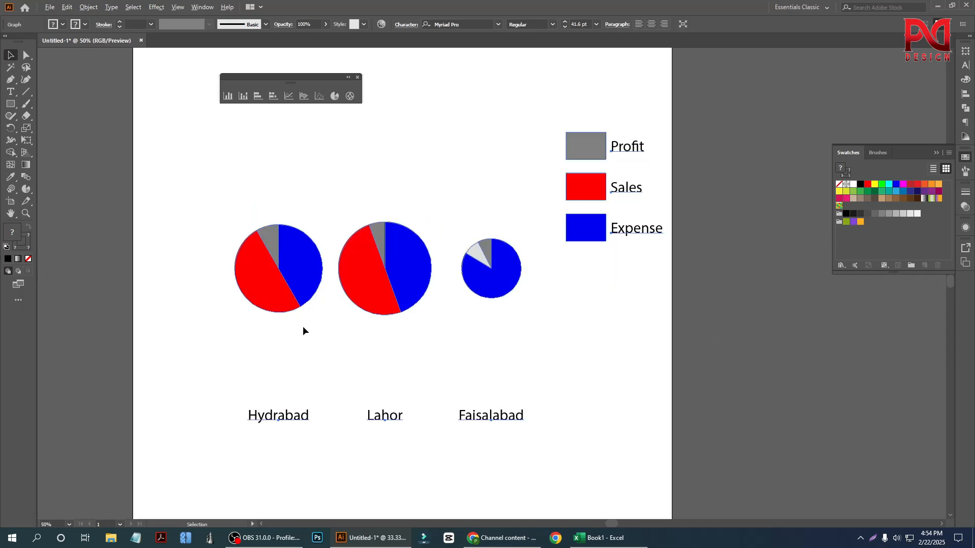
{"action": "scroll", "coordinate": [286, 313], "scroll_direction": "down", "scroll_amount": 1}
{"action": "scroll", "coordinate": [405, 283], "scroll_direction": "down", "scroll_amount": 1}
{"action": "scroll", "coordinate": [378, 301], "scroll_direction": "up", "scroll_amount": 1}
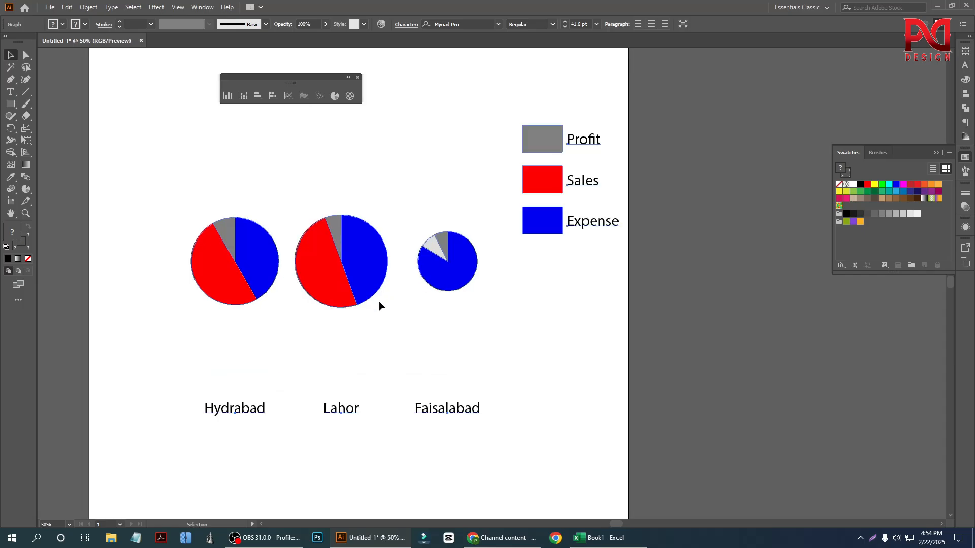
{"action": "scroll", "coordinate": [394, 288], "scroll_direction": "down", "scroll_amount": 1}
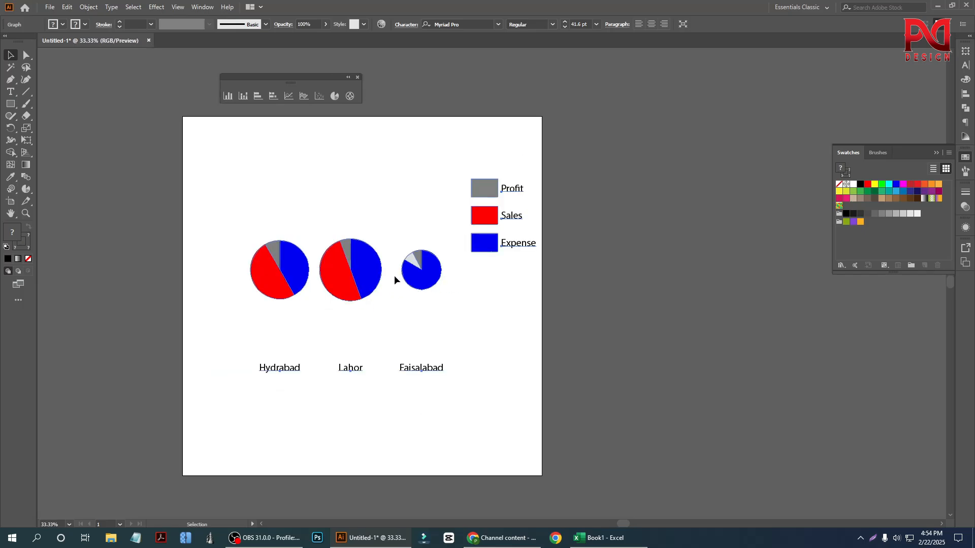
{"action": "right_click", "coordinate": [342, 276]}
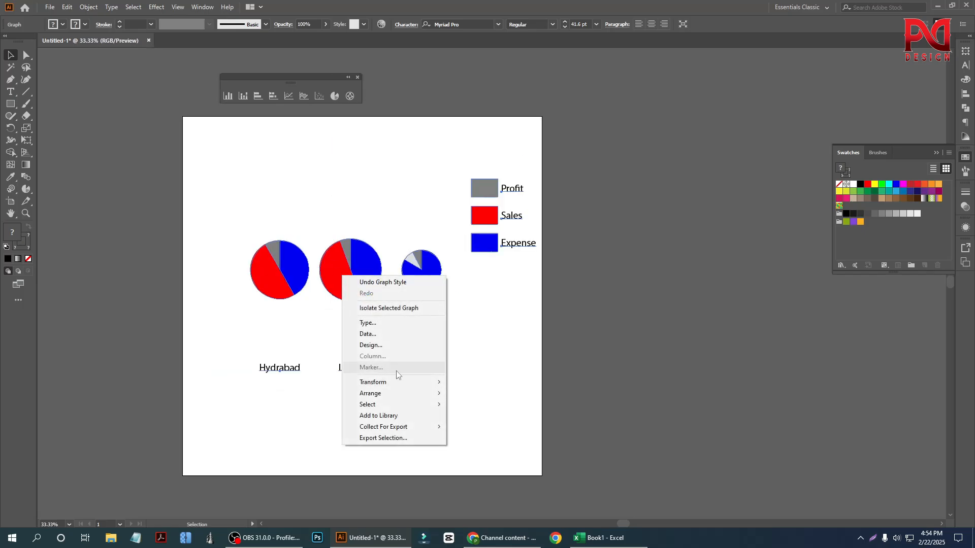
{"action": "left_click", "coordinate": [403, 324]}
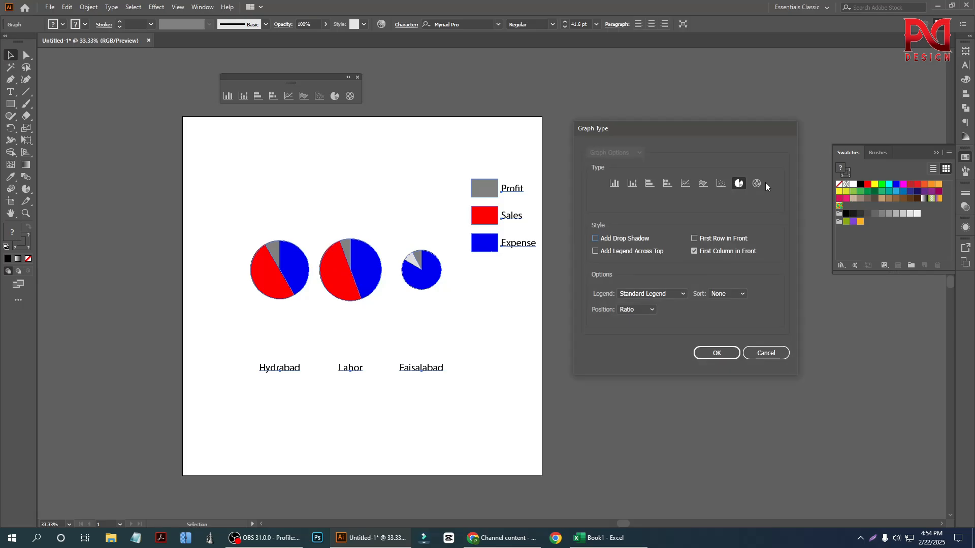
{"action": "left_click", "coordinate": [757, 184]}
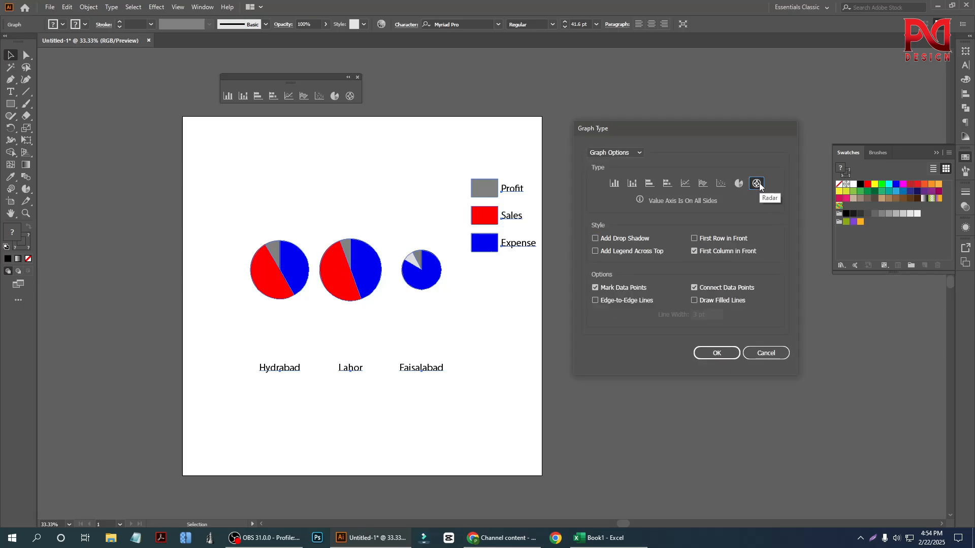
{"action": "left_click", "coordinate": [713, 353]}
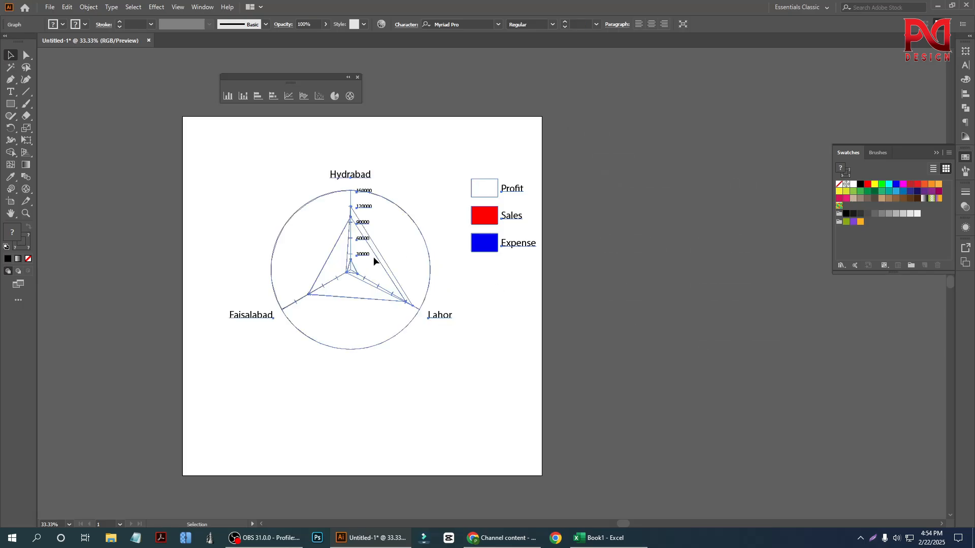
Change the radar graph's type back to Pie, keeping the Standard Legend and Ratio position.
{"action": "scroll", "coordinate": [350, 262], "scroll_direction": "up", "scroll_amount": 2}
{"action": "scroll", "coordinate": [317, 271], "scroll_direction": "down", "scroll_amount": 2}
{"action": "scroll", "coordinate": [335, 269], "scroll_direction": "up", "scroll_amount": 1}
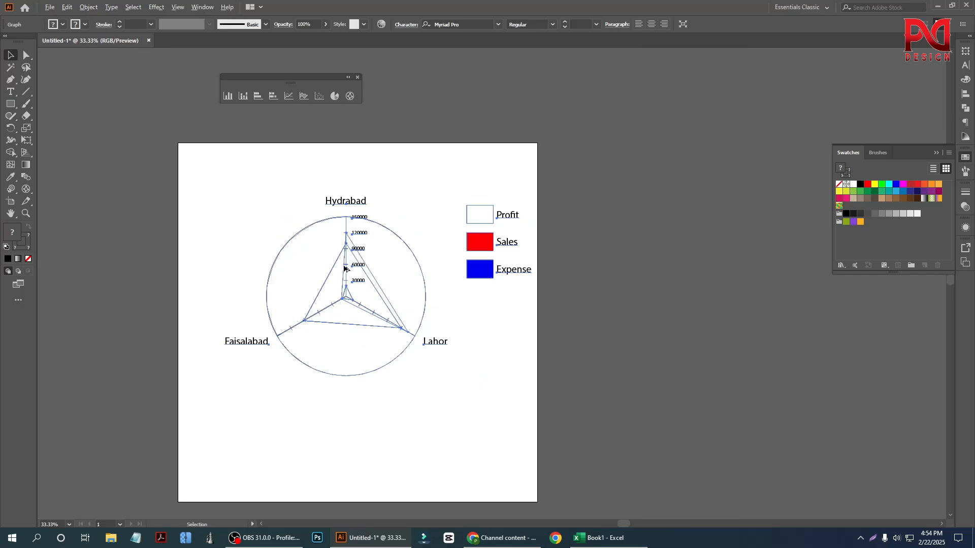
{"action": "scroll", "coordinate": [341, 268], "scroll_direction": "up", "scroll_amount": 1}
{"action": "scroll", "coordinate": [344, 267], "scroll_direction": "down", "scroll_amount": 1}
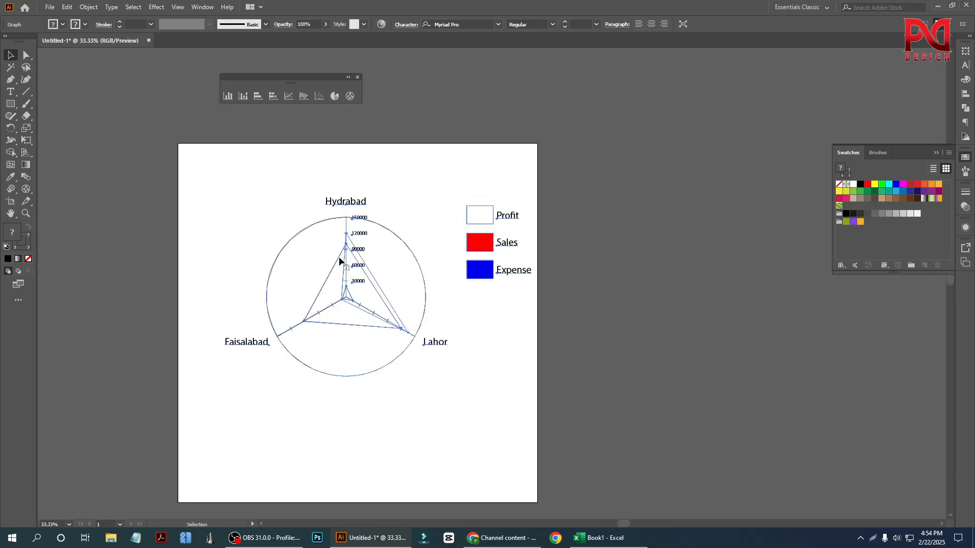
{"action": "right_click", "coordinate": [341, 257]}
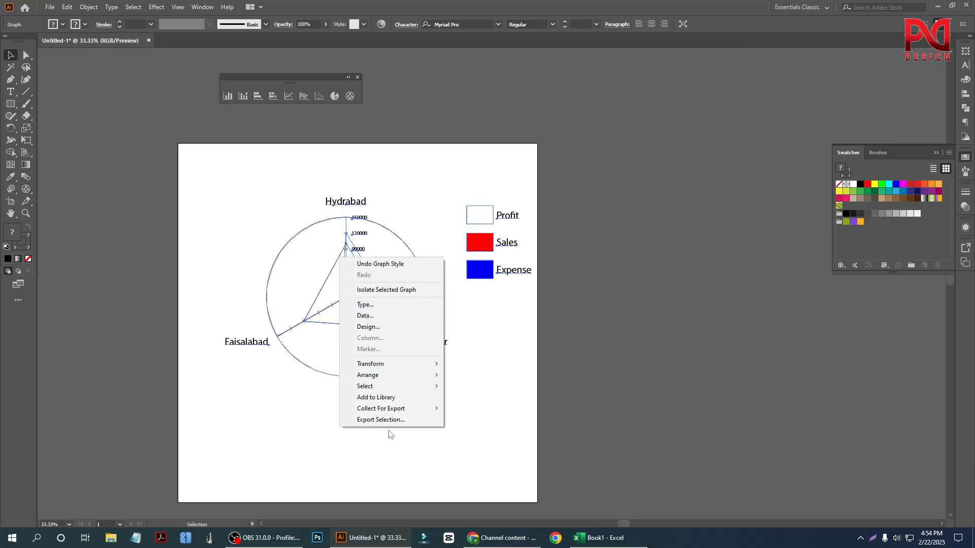
{"action": "left_click", "coordinate": [400, 303]}
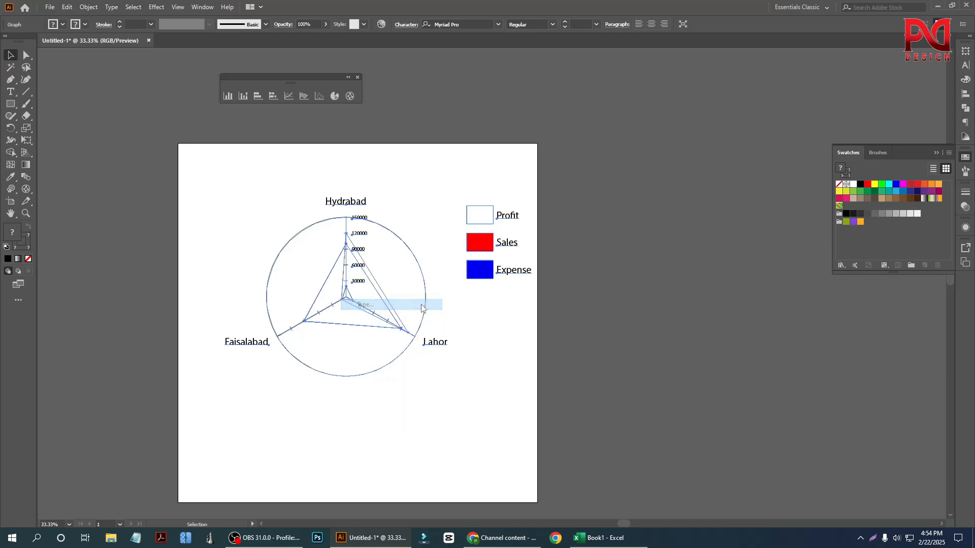
{"action": "left_click", "coordinate": [739, 184]}
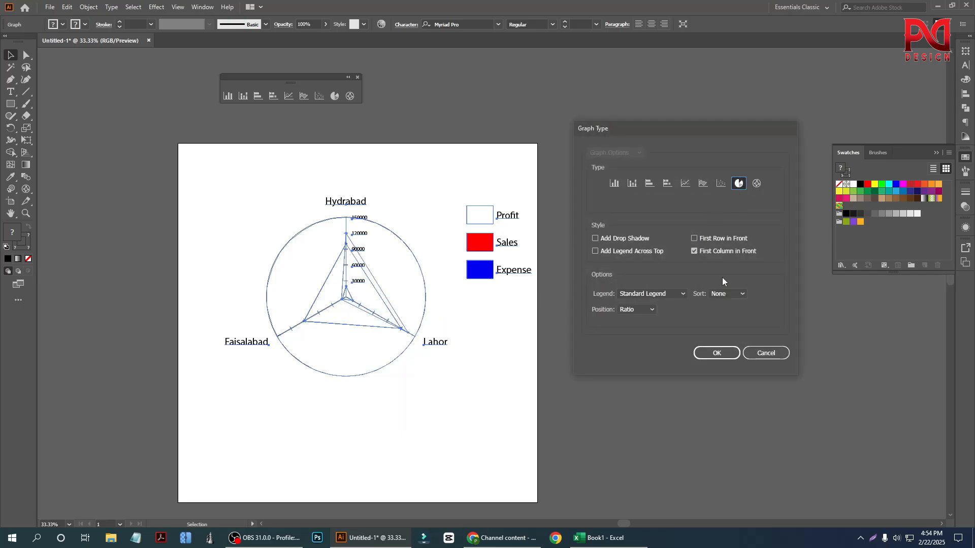
{"action": "left_click", "coordinate": [714, 354]}
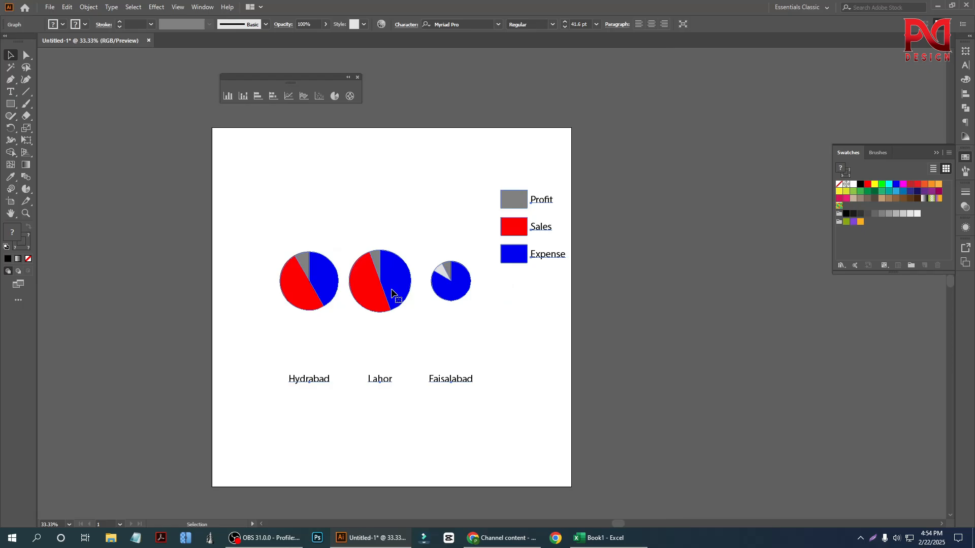
Examine the three city pies and the legend of the pie graph on the artboard.
{"action": "scroll", "coordinate": [406, 276], "scroll_direction": "down", "scroll_amount": 1}
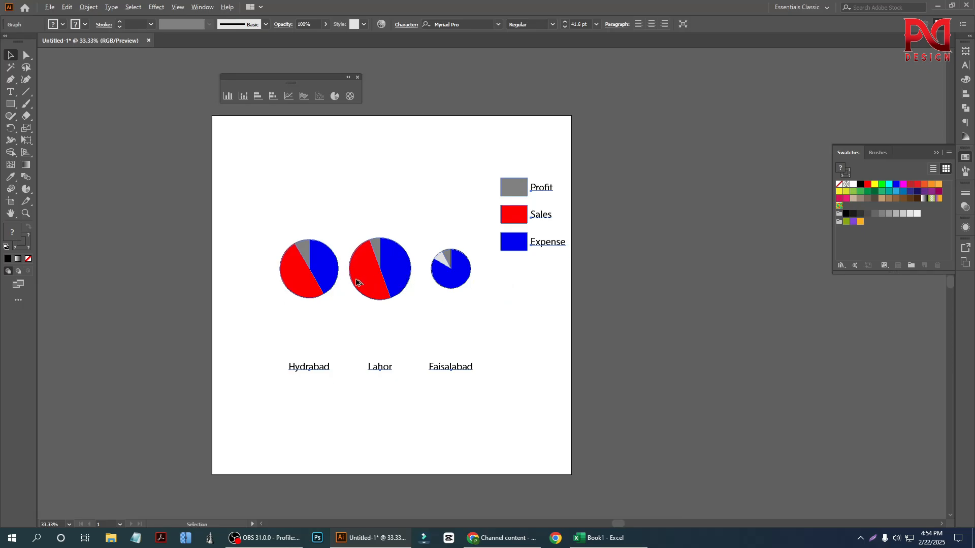
{"action": "scroll", "coordinate": [359, 279], "scroll_direction": "up", "scroll_amount": 1}
{"action": "scroll", "coordinate": [362, 282], "scroll_direction": "down", "scroll_amount": 1}
{"action": "scroll", "coordinate": [376, 279], "scroll_direction": "up", "scroll_amount": 1}
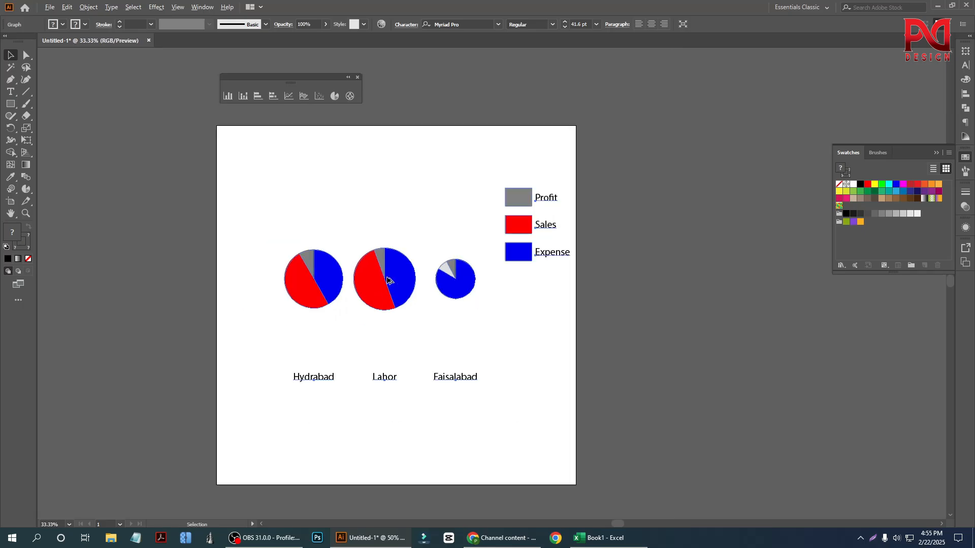
{"action": "scroll", "coordinate": [362, 254], "scroll_direction": "down", "scroll_amount": 1}
{"action": "scroll", "coordinate": [362, 251], "scroll_direction": "down", "scroll_amount": 1}
{"action": "scroll", "coordinate": [371, 260], "scroll_direction": "up", "scroll_amount": 1}
{"action": "scroll", "coordinate": [376, 261], "scroll_direction": "down", "scroll_amount": 1}
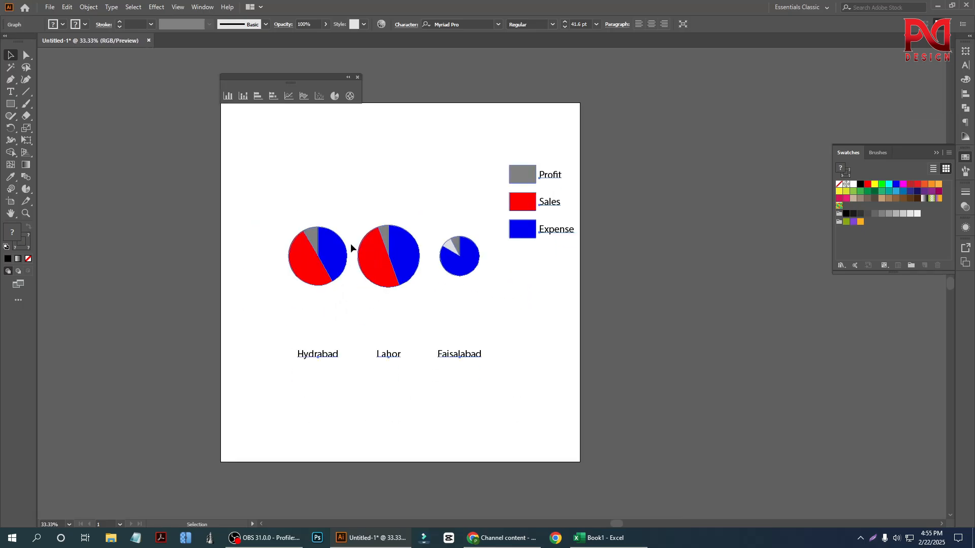
{"action": "scroll", "coordinate": [399, 255], "scroll_direction": "up", "scroll_amount": 1}
{"action": "scroll", "coordinate": [401, 260], "scroll_direction": "down", "scroll_amount": 1}
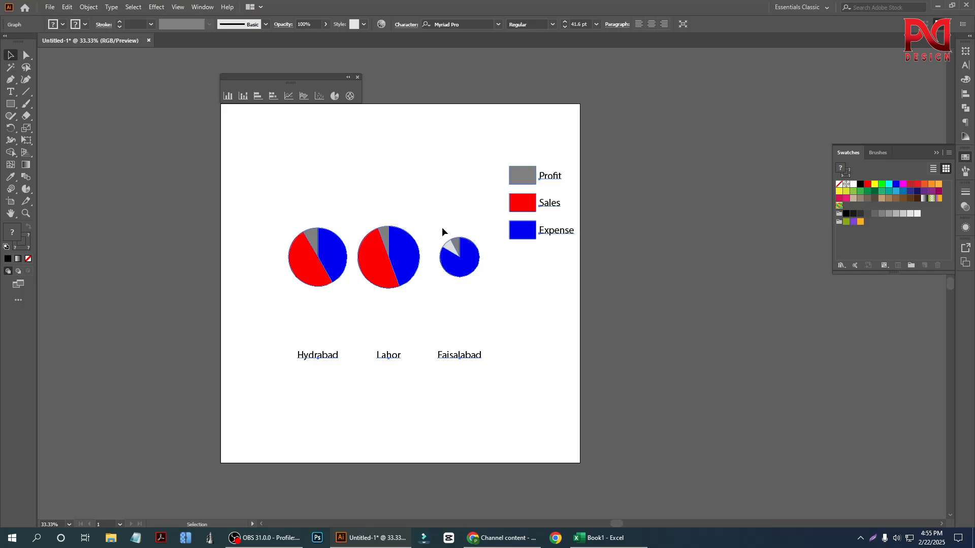
{"action": "scroll", "coordinate": [401, 275], "scroll_direction": "up", "scroll_amount": 1}
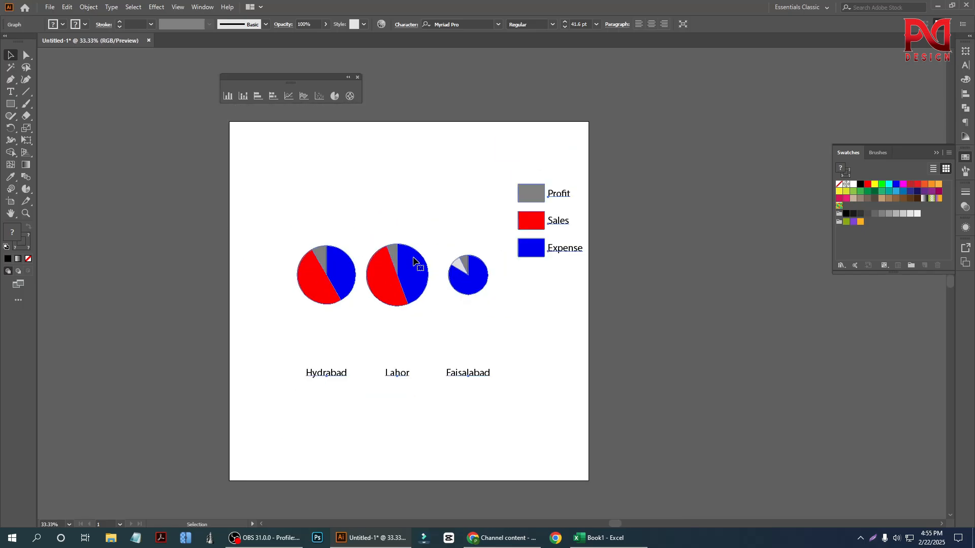
Show the full set of available graph tools, from Column Graph to Radar Graph.
{"action": "left_click", "coordinate": [27, 189]}
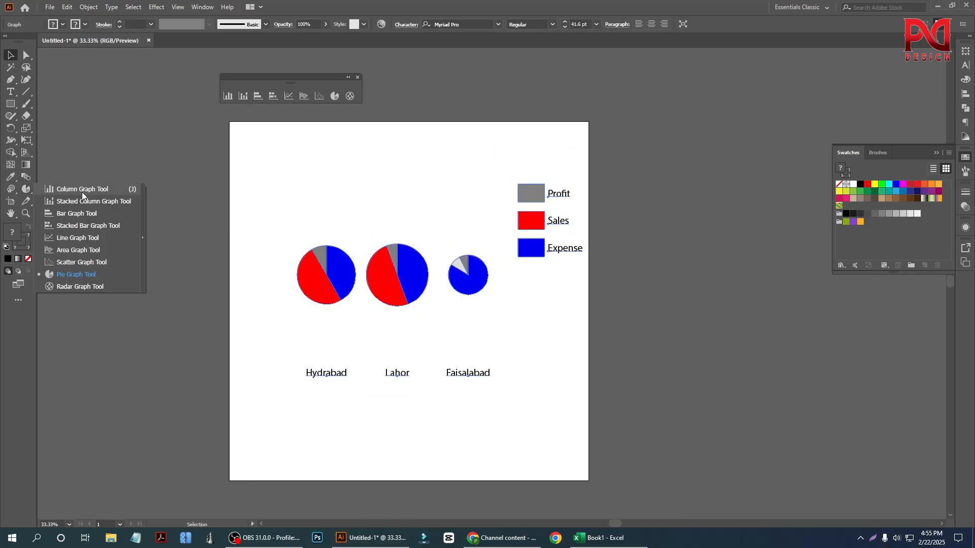